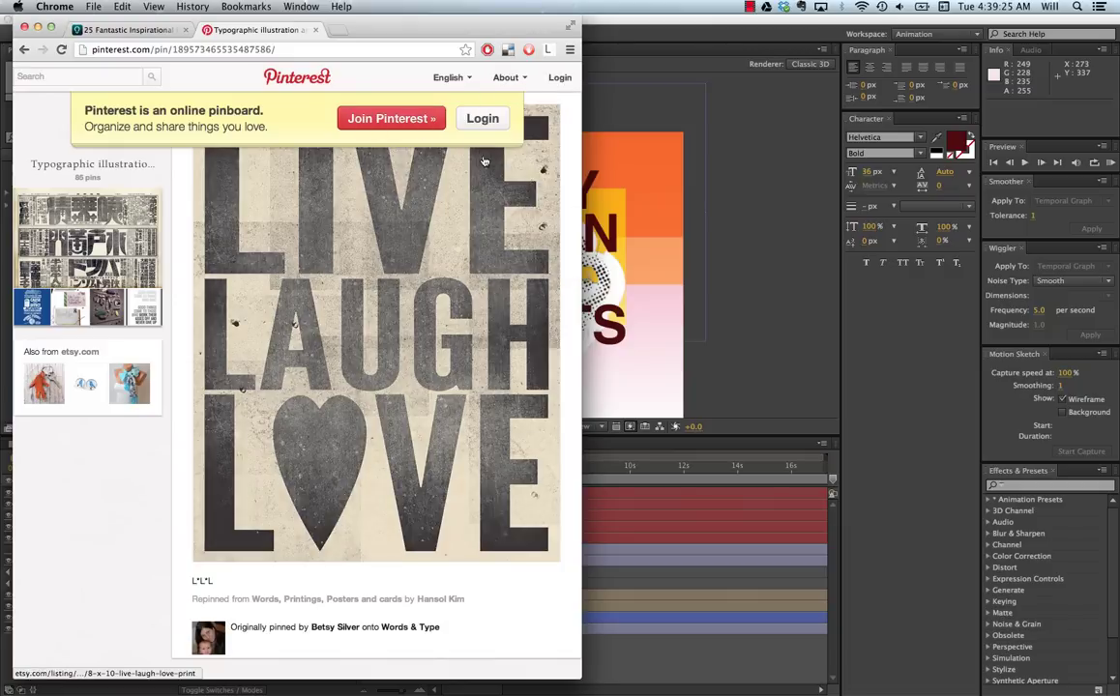
View the Live, Laugh, Love print's Etsy listing, then return to After Effects
left_click(290, 464)
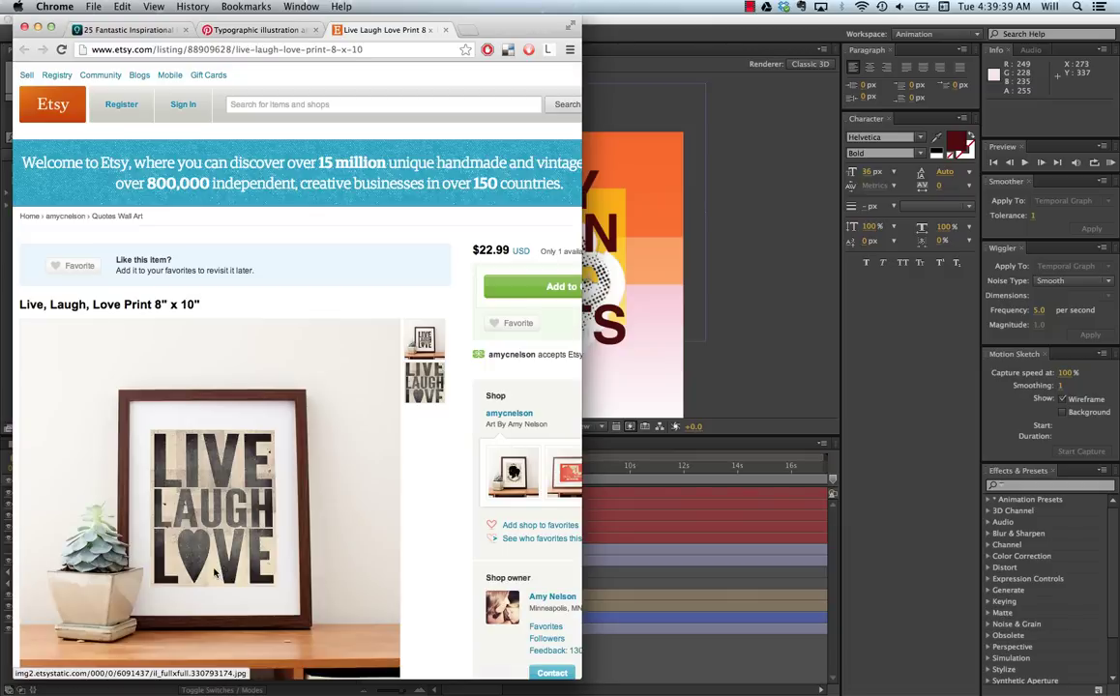
left_click(759, 124)
Preview the composition from about five seconds, stop playback and expand Animation Presets
left_click(505, 480)
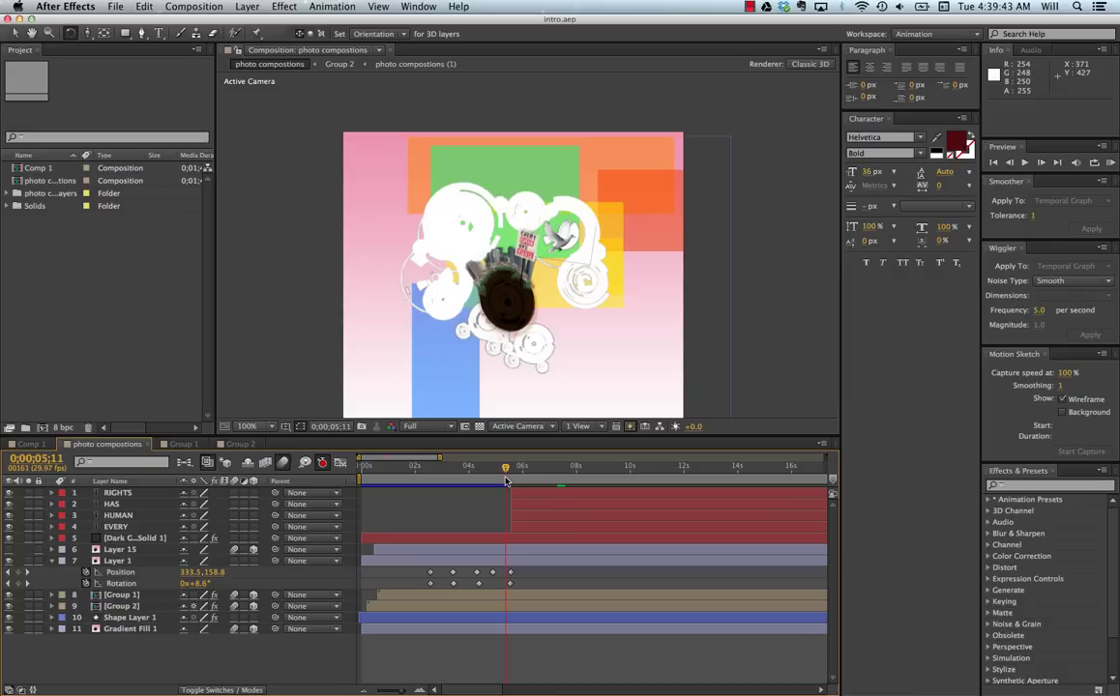
key("space")
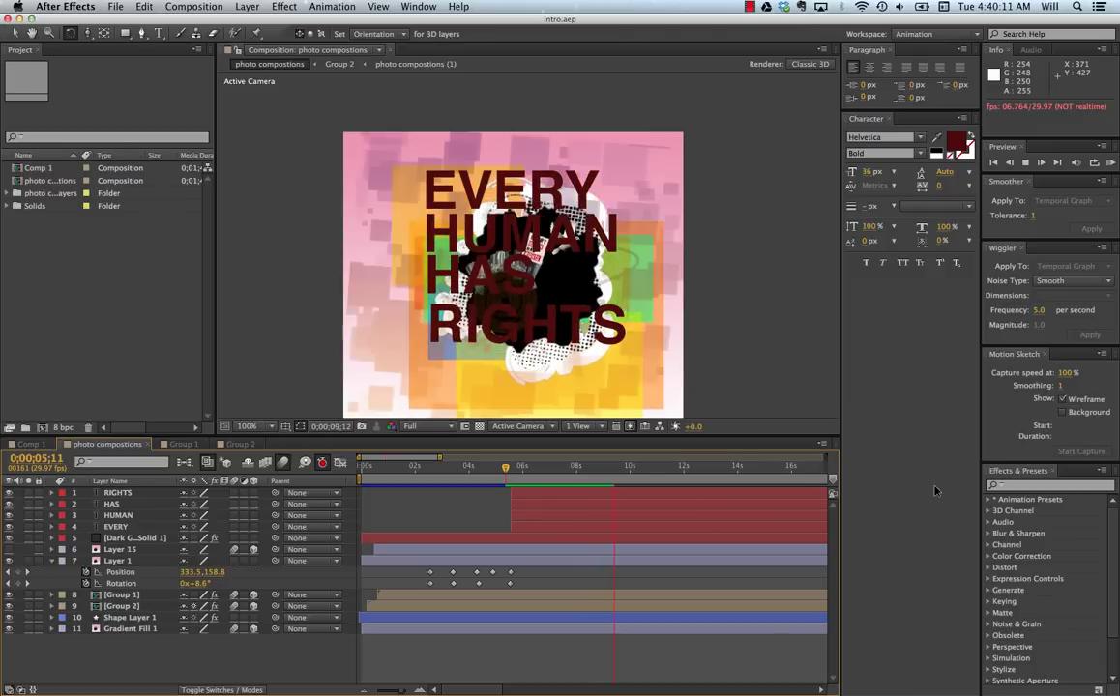
left_click(991, 500)
left_click(992, 500)
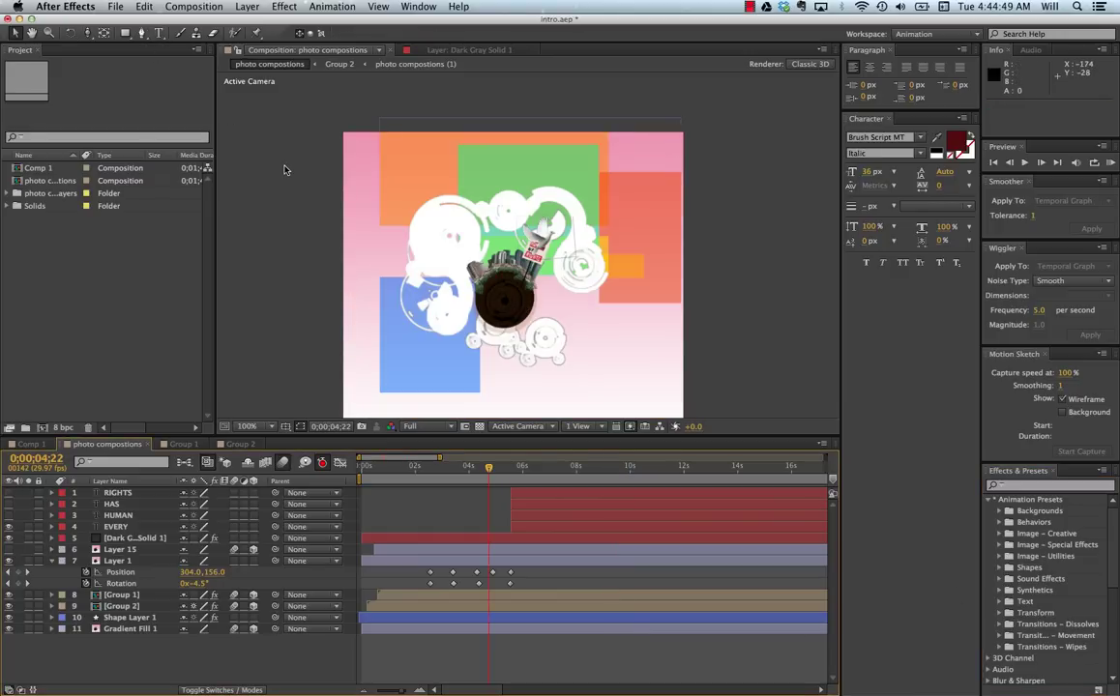
Create a 'FONT' text layer near the top-left and set it in Helvetica CY
left_click(161, 35)
left_click(410, 177)
type("FONT")
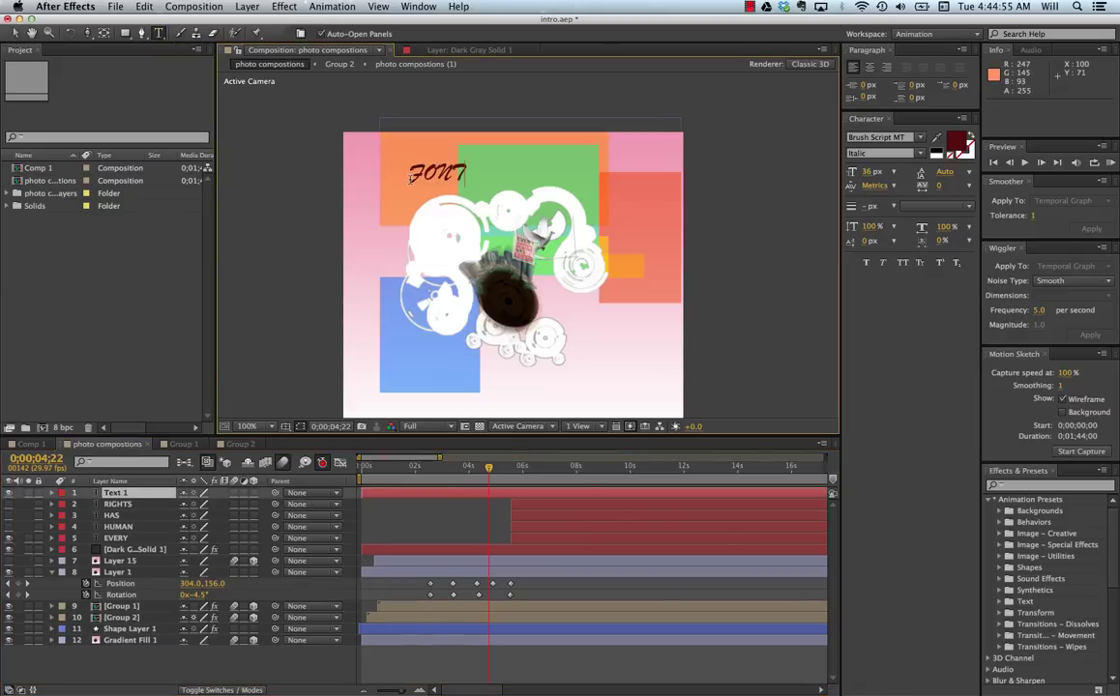
double_click(423, 164)
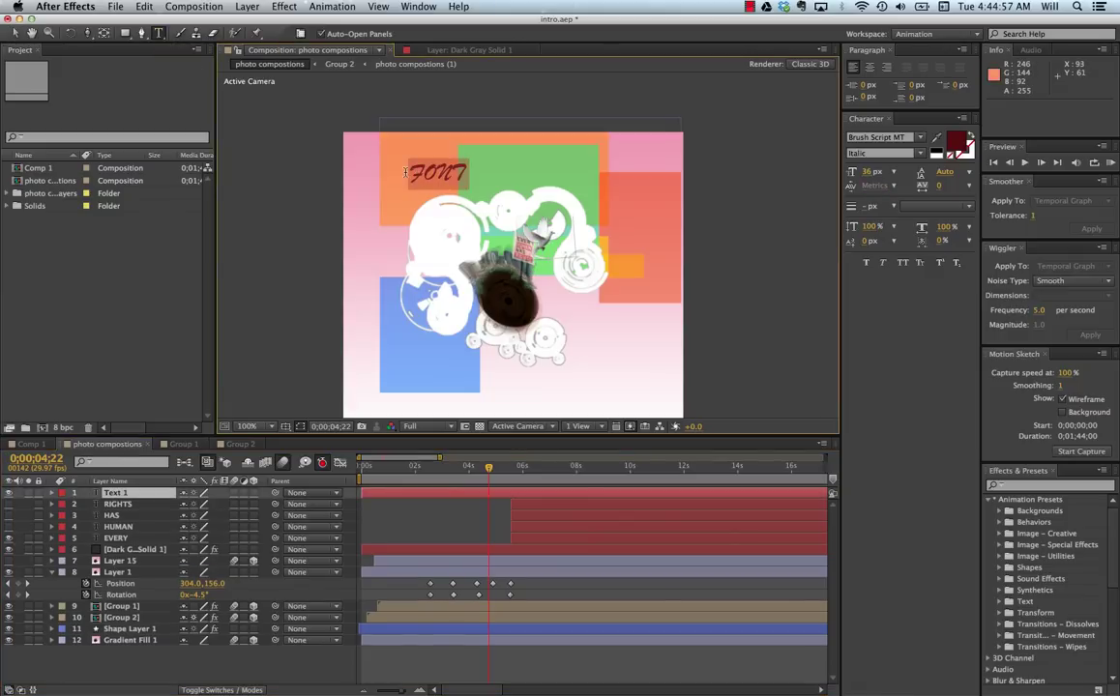
left_click(875, 137)
scroll(904, 222, "down", 8)
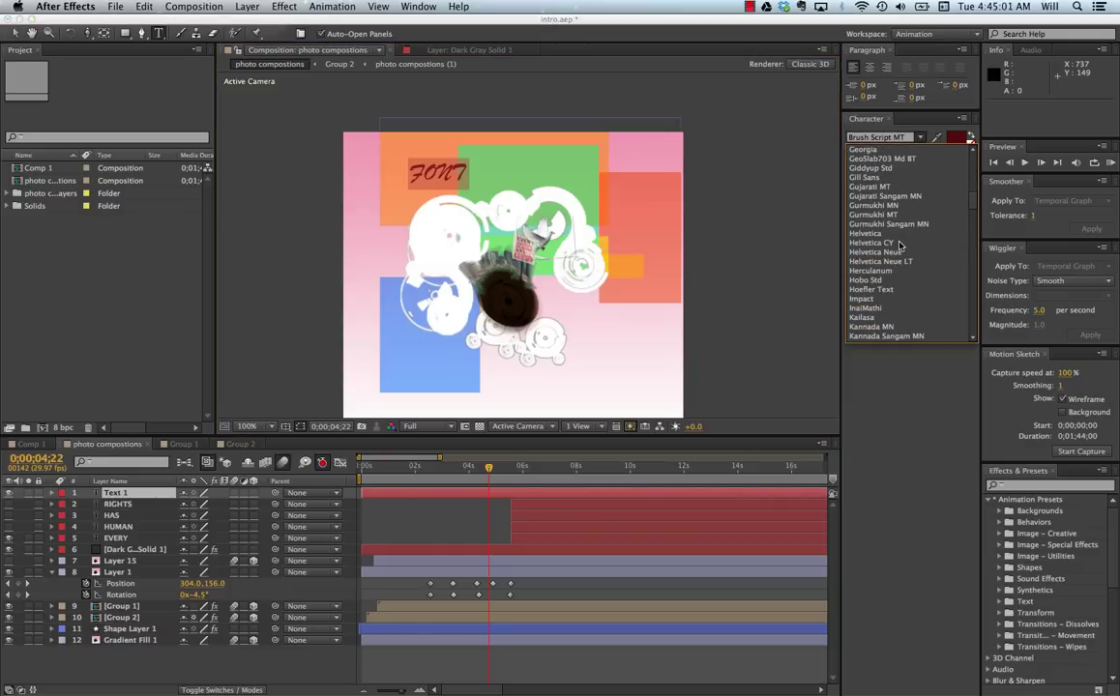
left_click(891, 242)
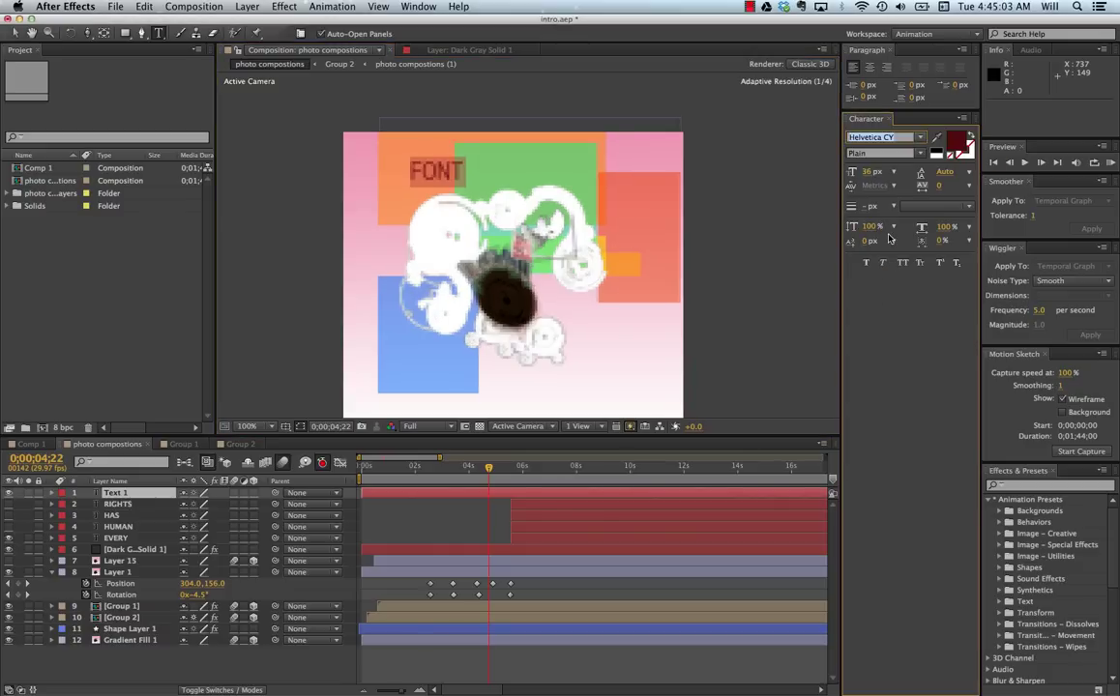
left_click(471, 184)
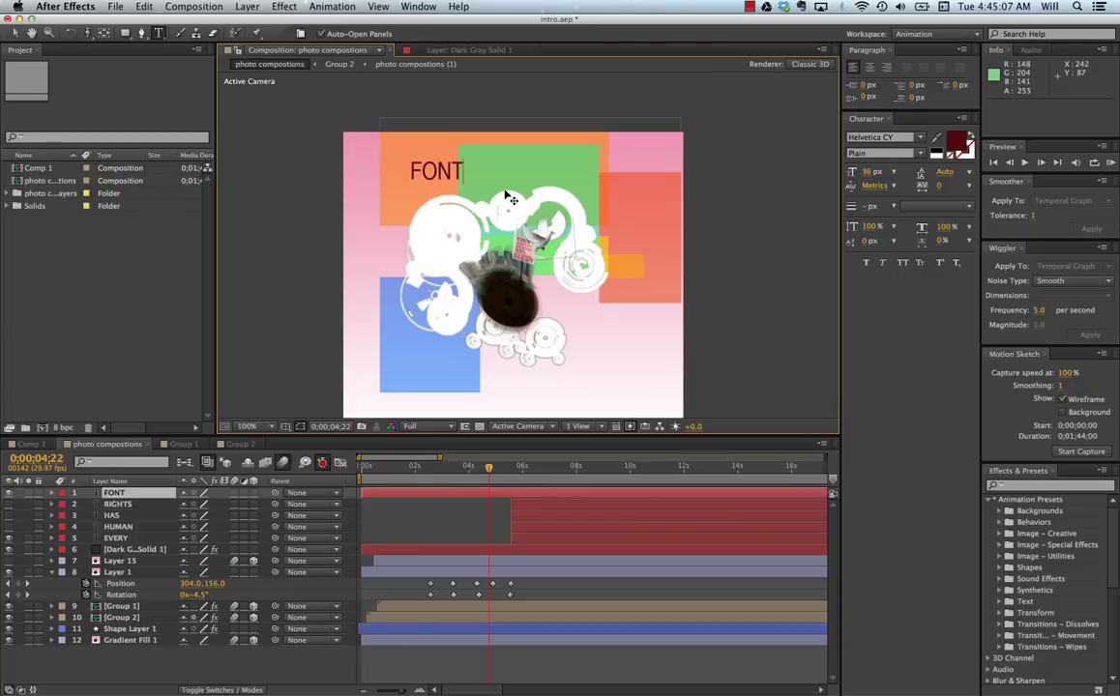
left_click(15, 33)
Add a 'Serif vs Sans Serif' text line and align it just under FONT
left_click(159, 33)
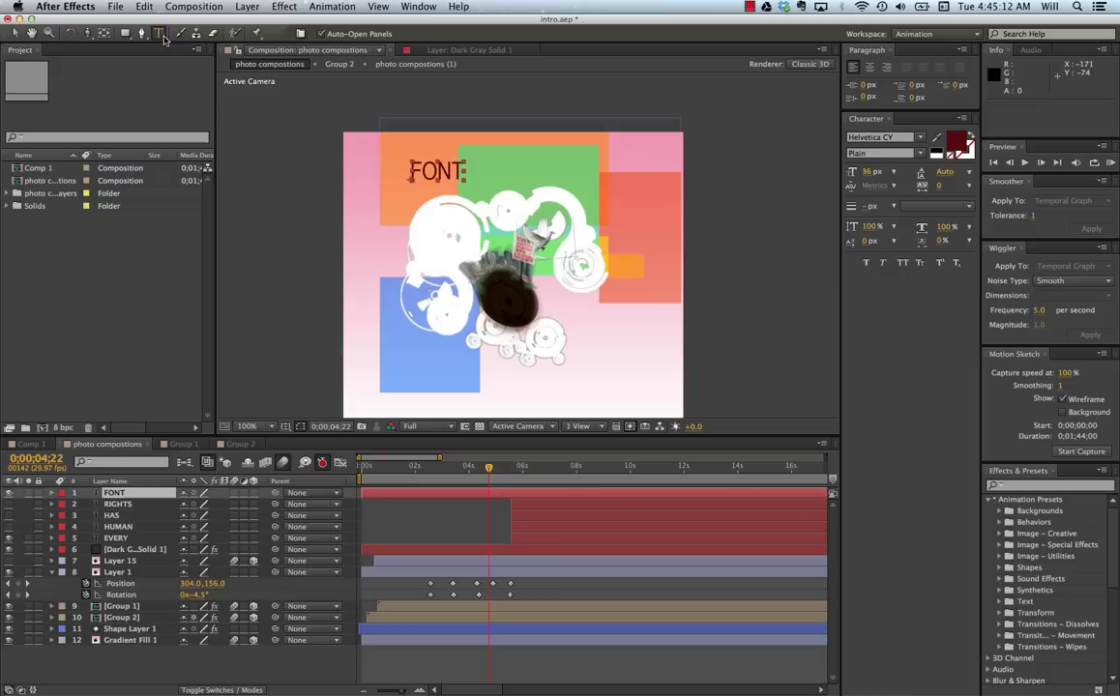
left_click(407, 198)
type("Serif vs")
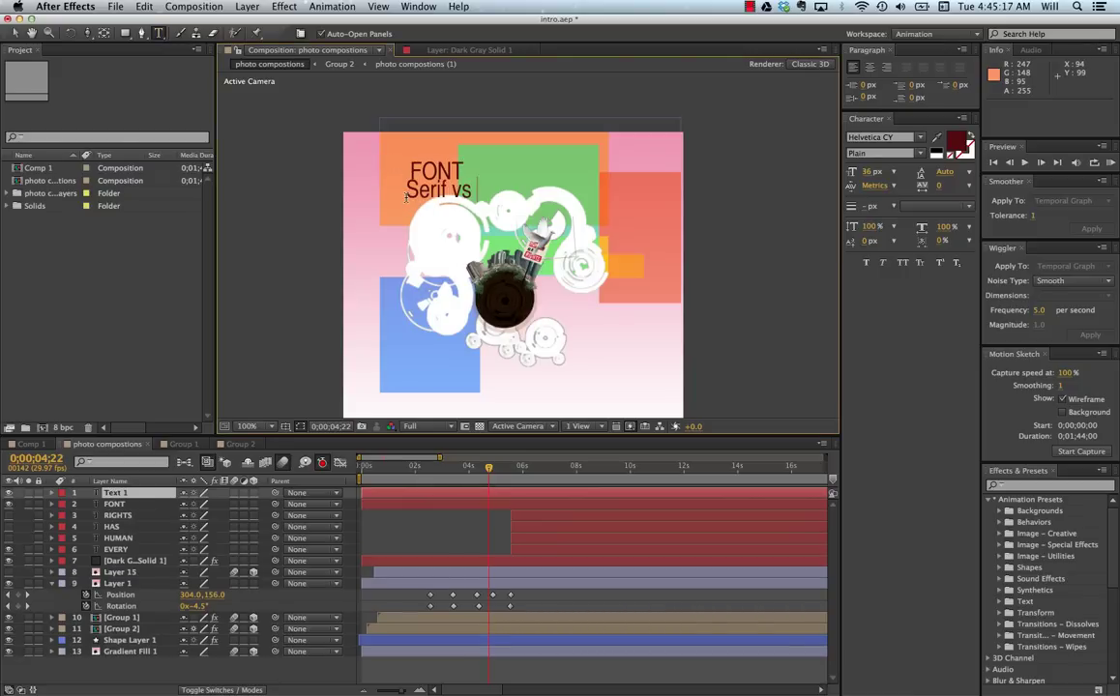
type(" Sans Serif")
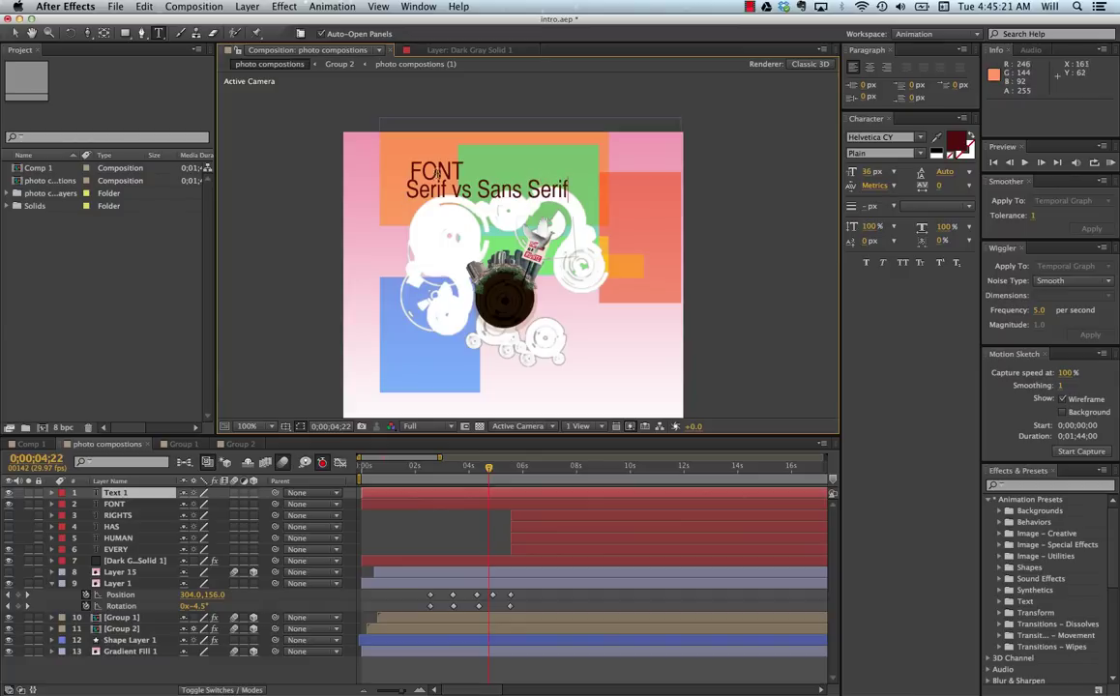
left_click(15, 33)
left_click_drag(414, 199, 420, 216)
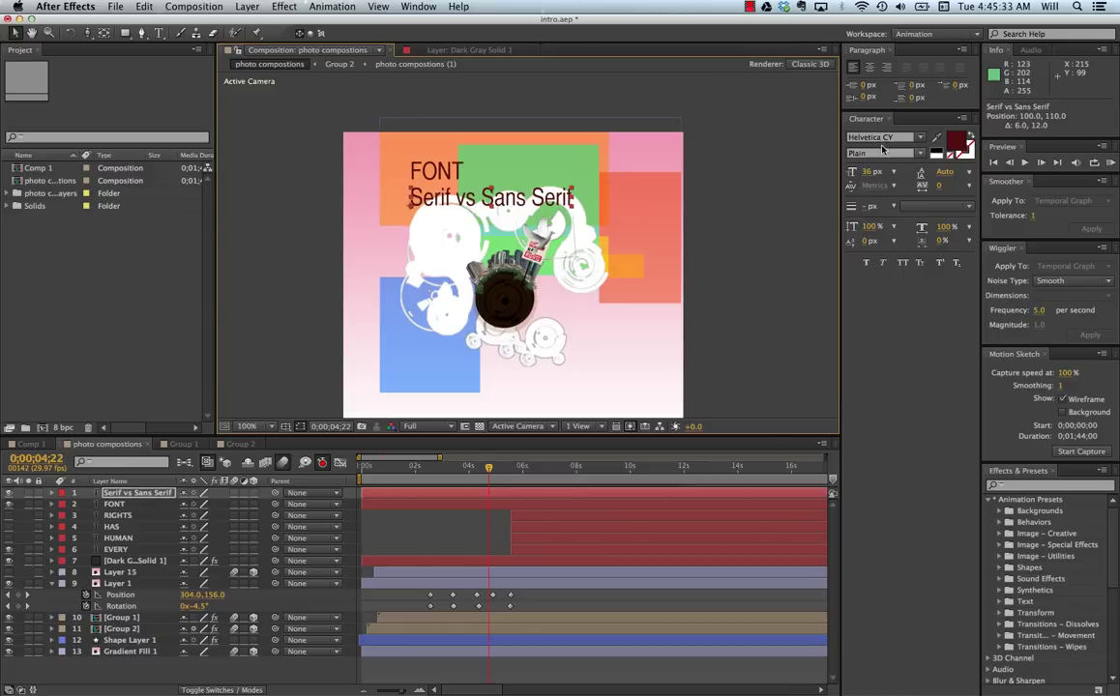
Color the Serif vs Sans Serif text violet (#3C0ADD), then get ready for another text layer
left_click(958, 151)
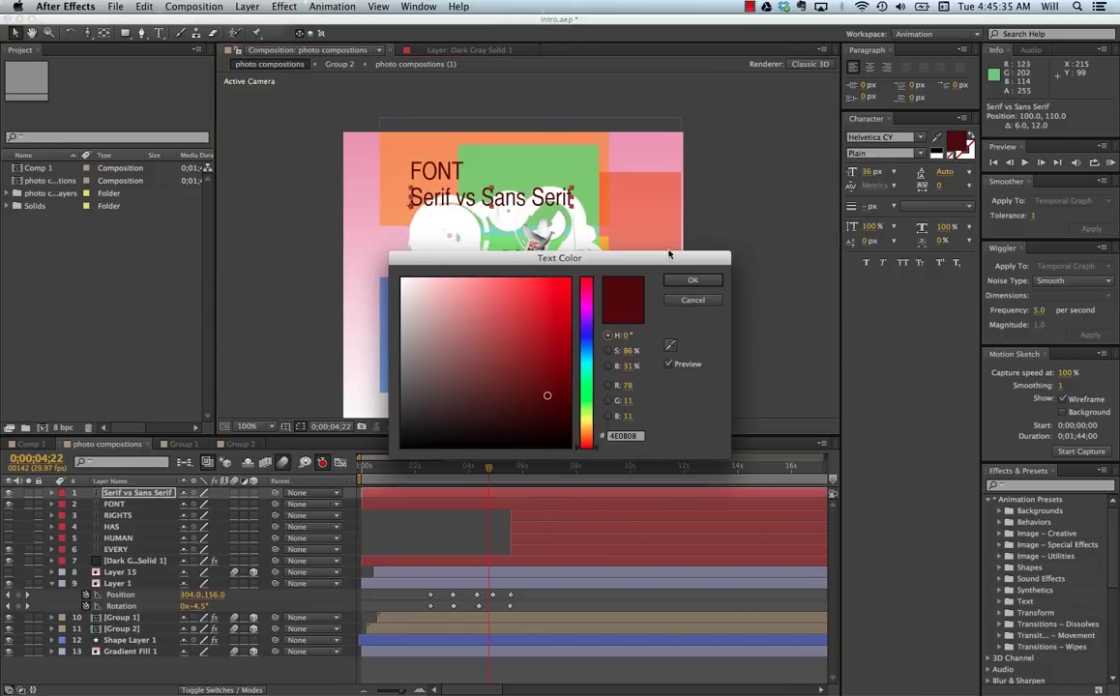
left_click(692, 288)
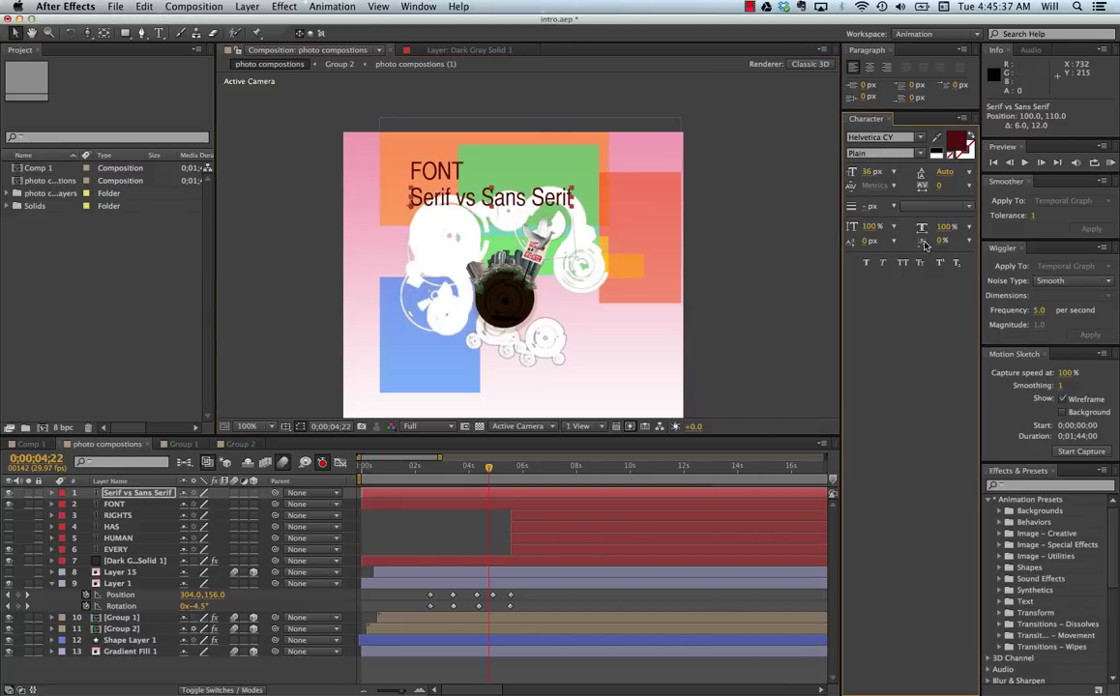
left_click(959, 145)
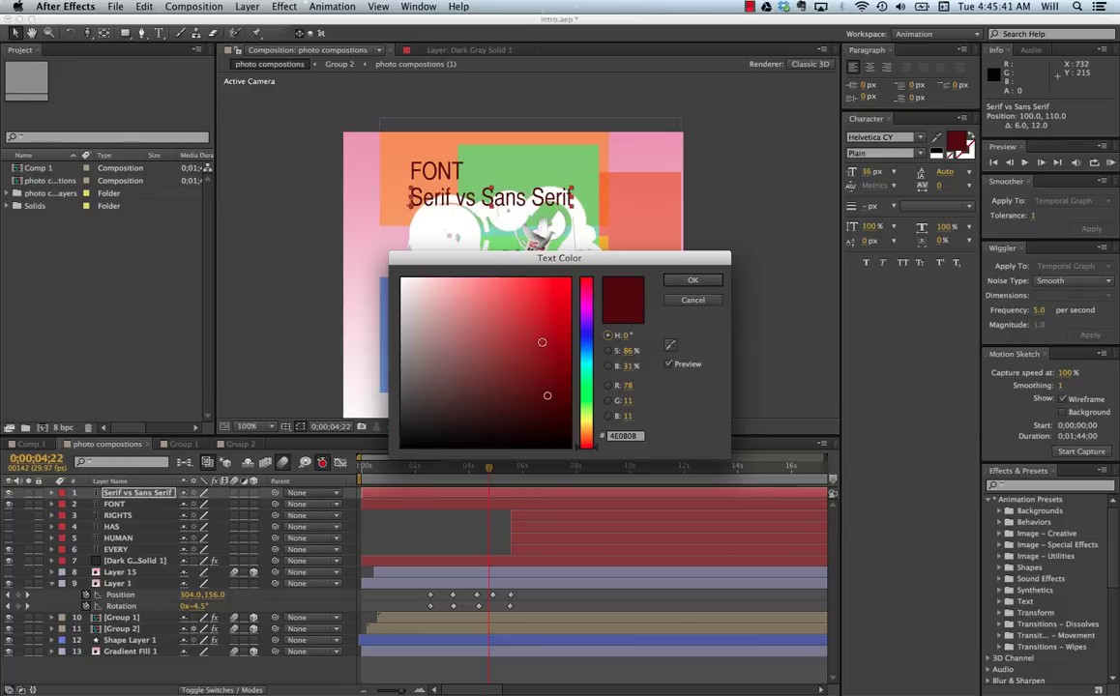
left_click(586, 329)
left_click(562, 300)
key("Return")
left_click(605, 175)
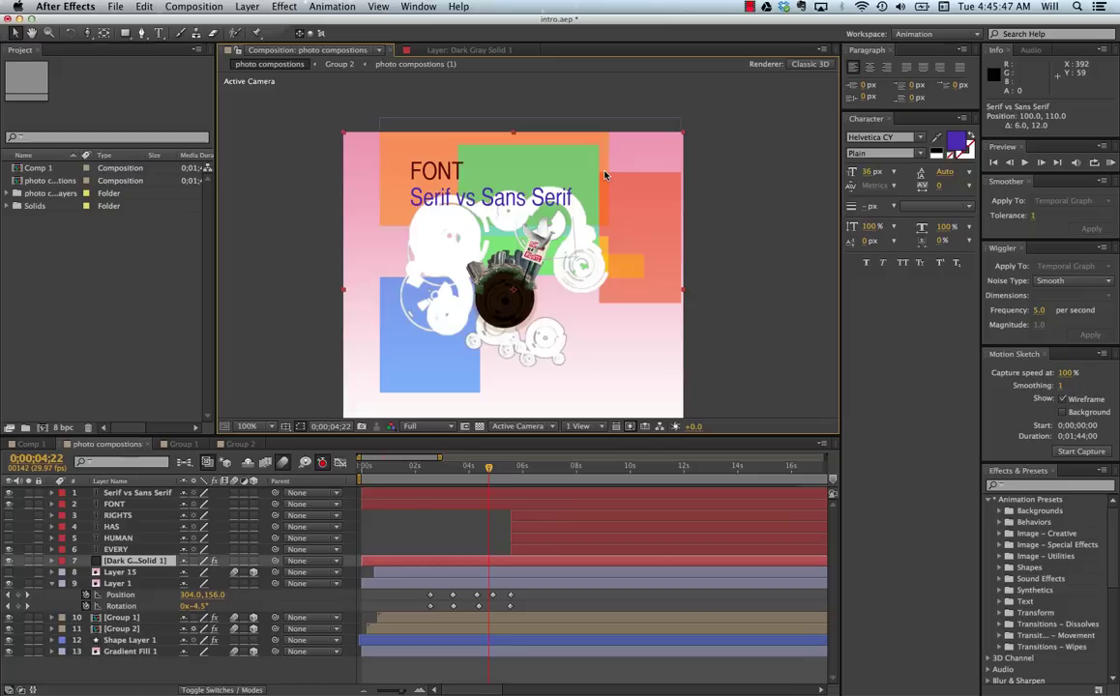
left_click(157, 33)
Add a 139 px 'SIZE' line below Serif vs Sans Serif and scale FONT up to 299%
left_click(377, 205)
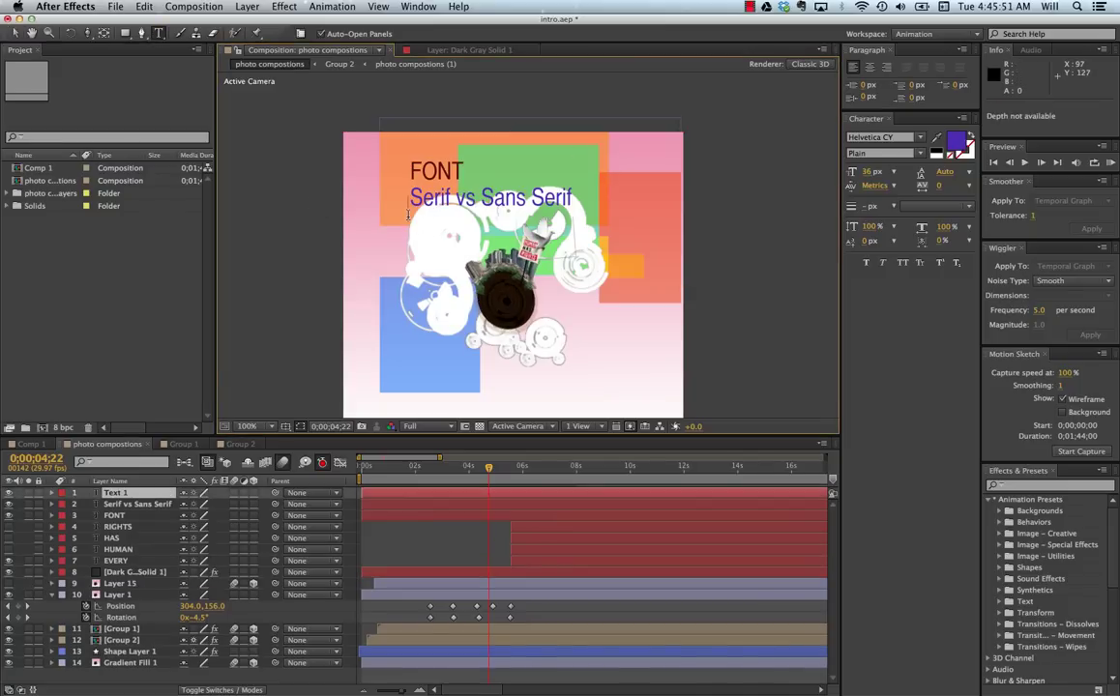
type("SIZE")
left_click(17, 33)
left_click_drag(419, 213, 425, 233)
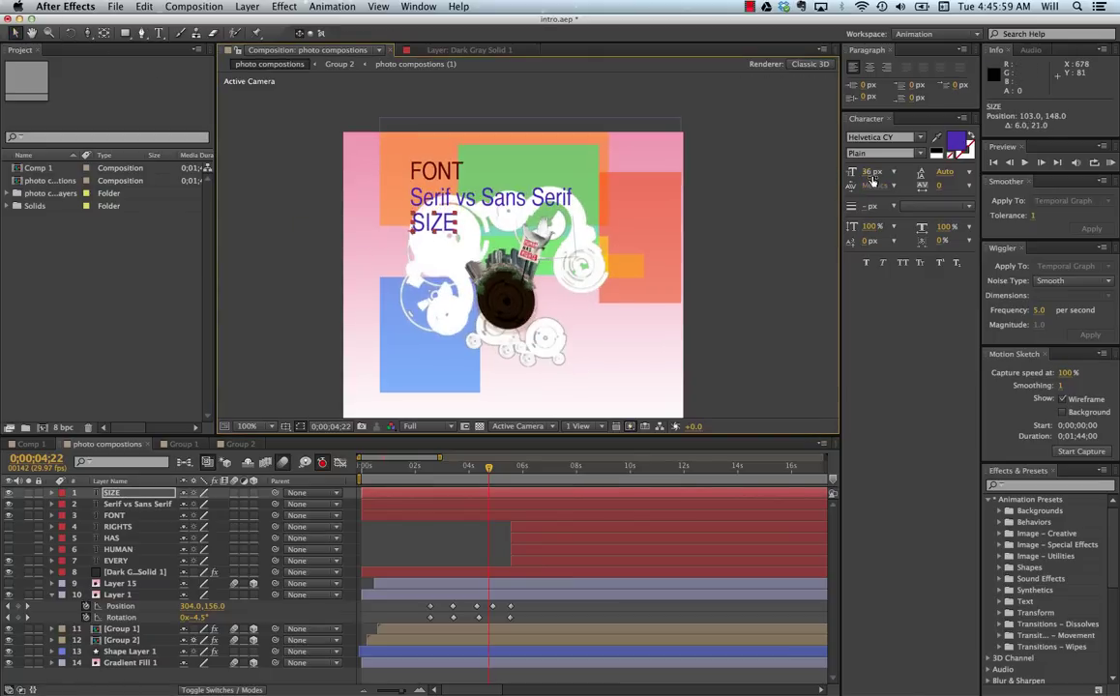
left_click_drag(872, 173, 922, 177)
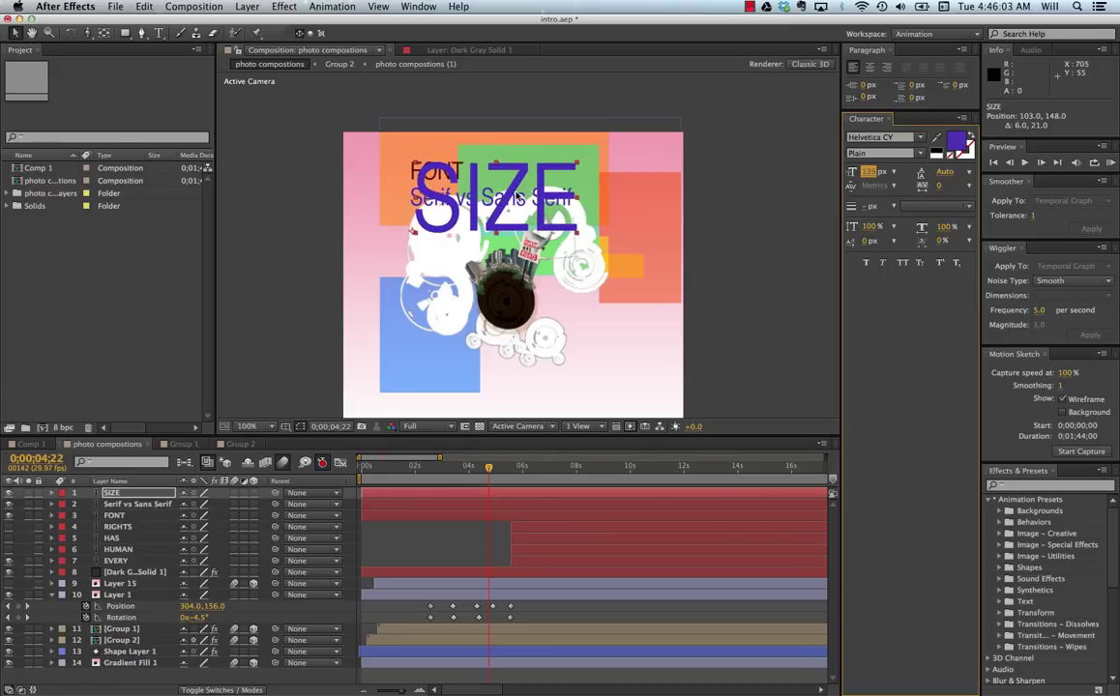
left_click_drag(518, 196, 539, 229)
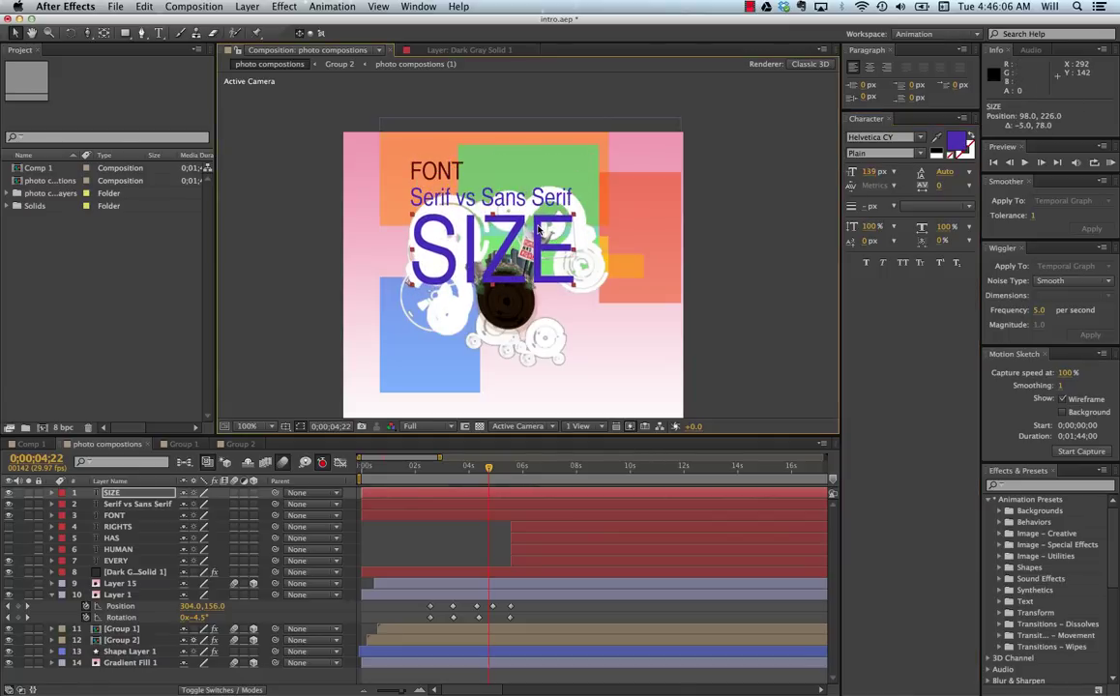
left_click(445, 172)
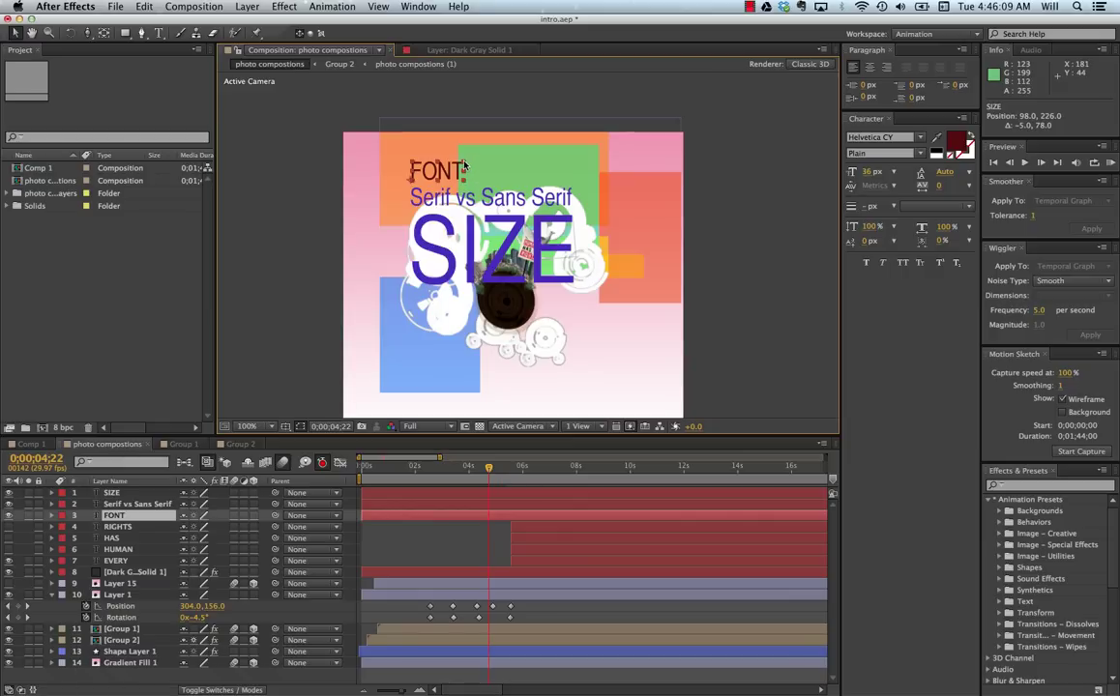
left_click_drag(464, 166, 743, 129)
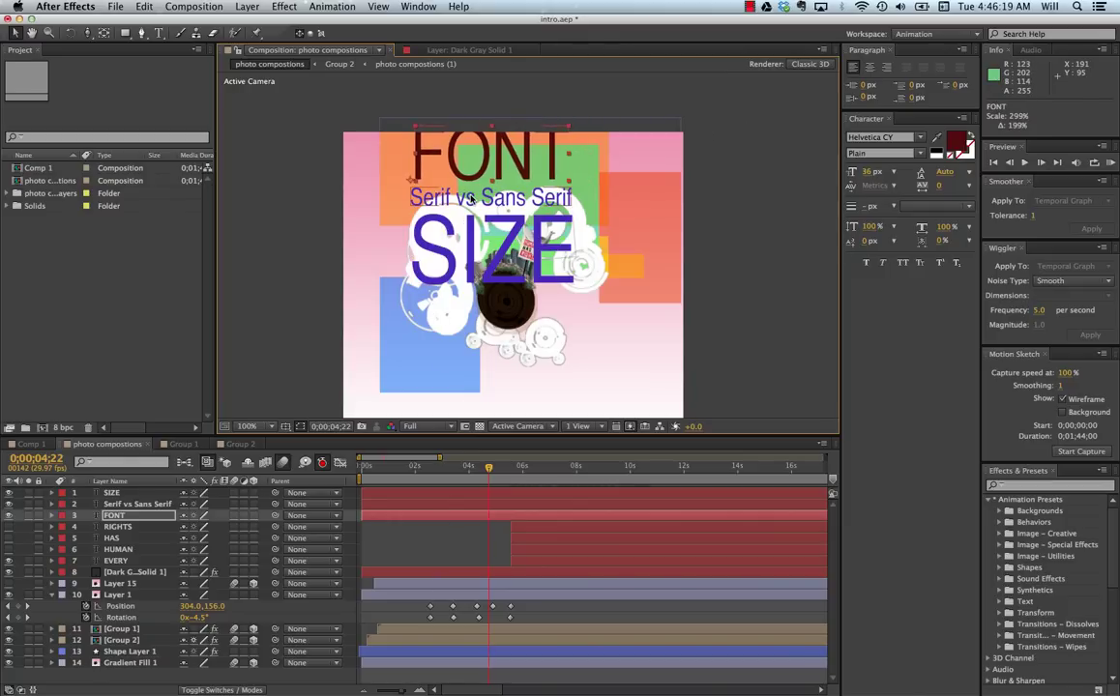
Move the FONT, Serif vs Sans Serif and SIZE lines down-right together
left_click(471, 199, "shift")
left_click(473, 241, "shift")
left_click_drag(472, 241, 488, 292)
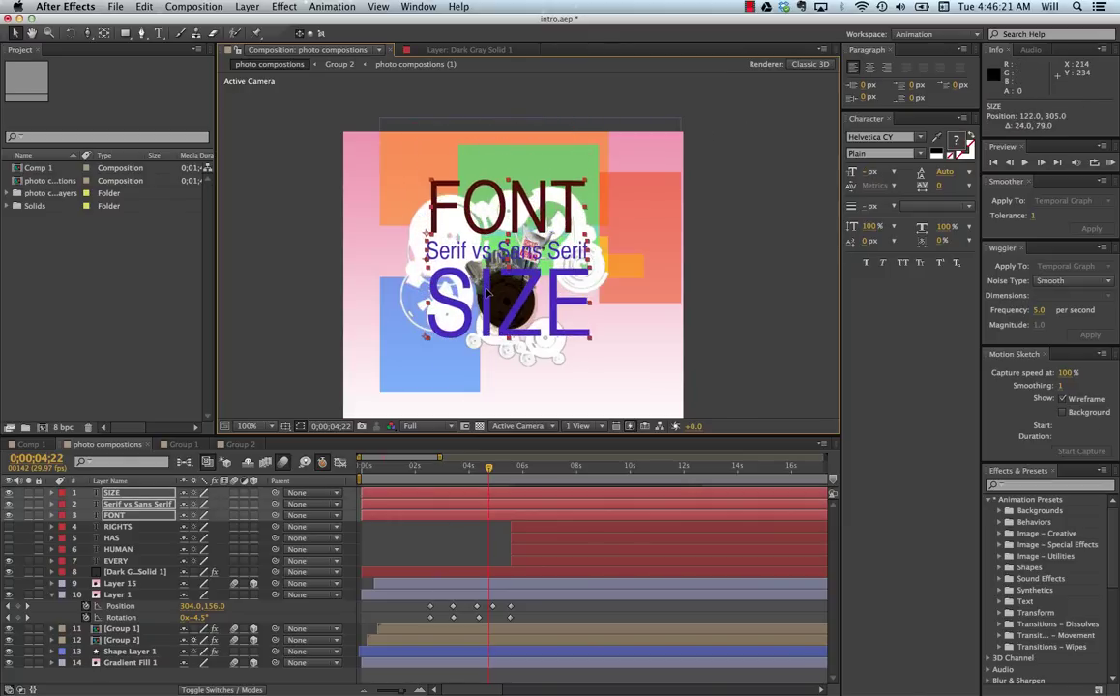
Set the current time to about 0;00;05;16 with the Dark Gray Solid selected
left_click(493, 375)
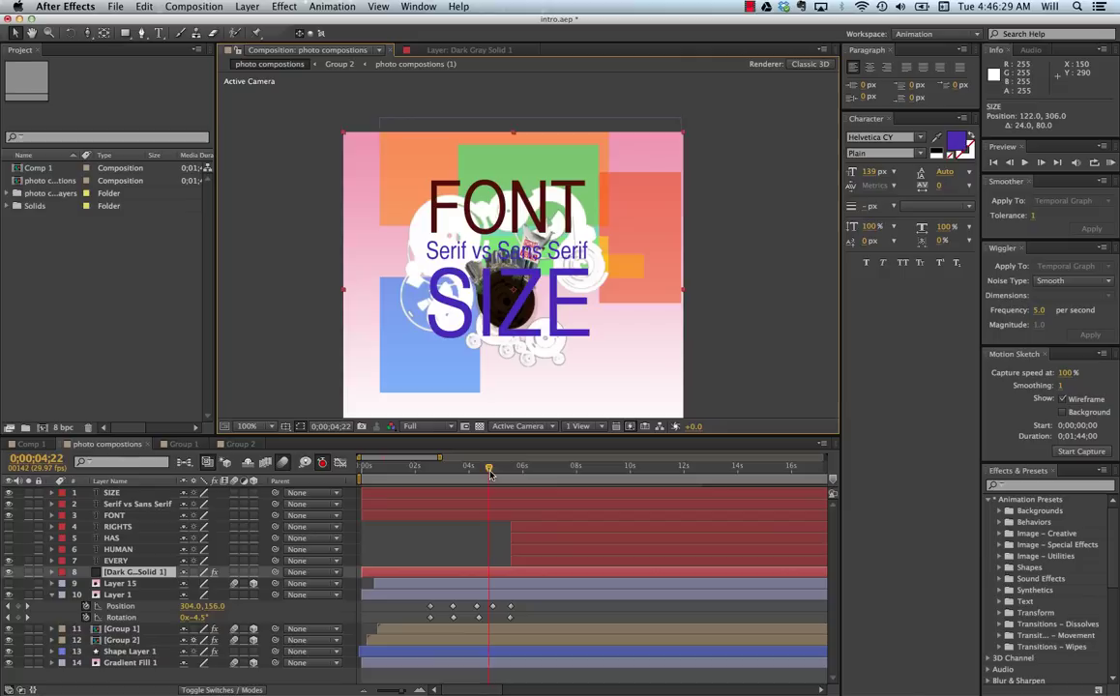
left_click(386, 478)
left_click_drag(386, 478, 515, 481)
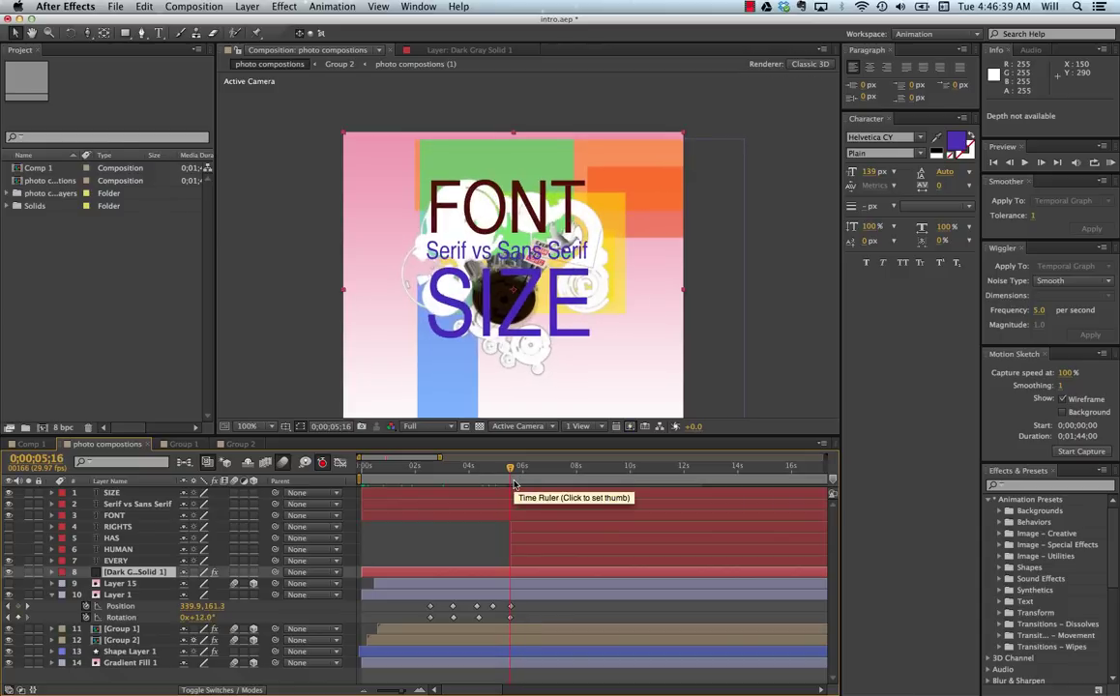
Trim the Dark Gray Solid's out and in points at the current time
left_click(518, 501)
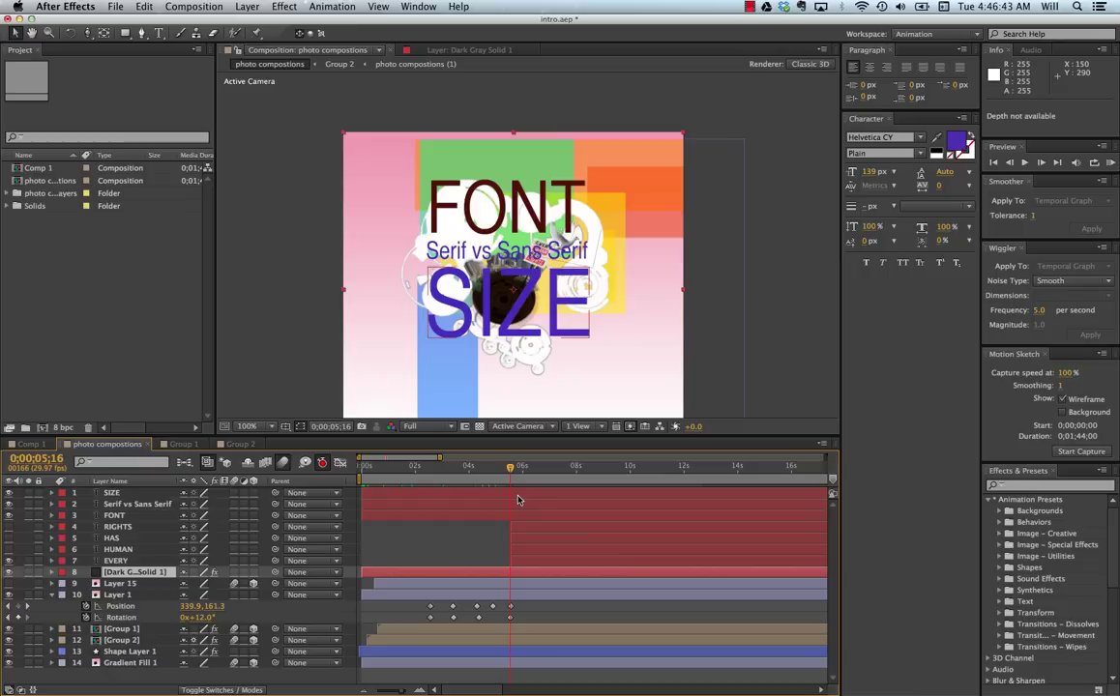
key("alt+bracketright")
key("alt+bracketleft")
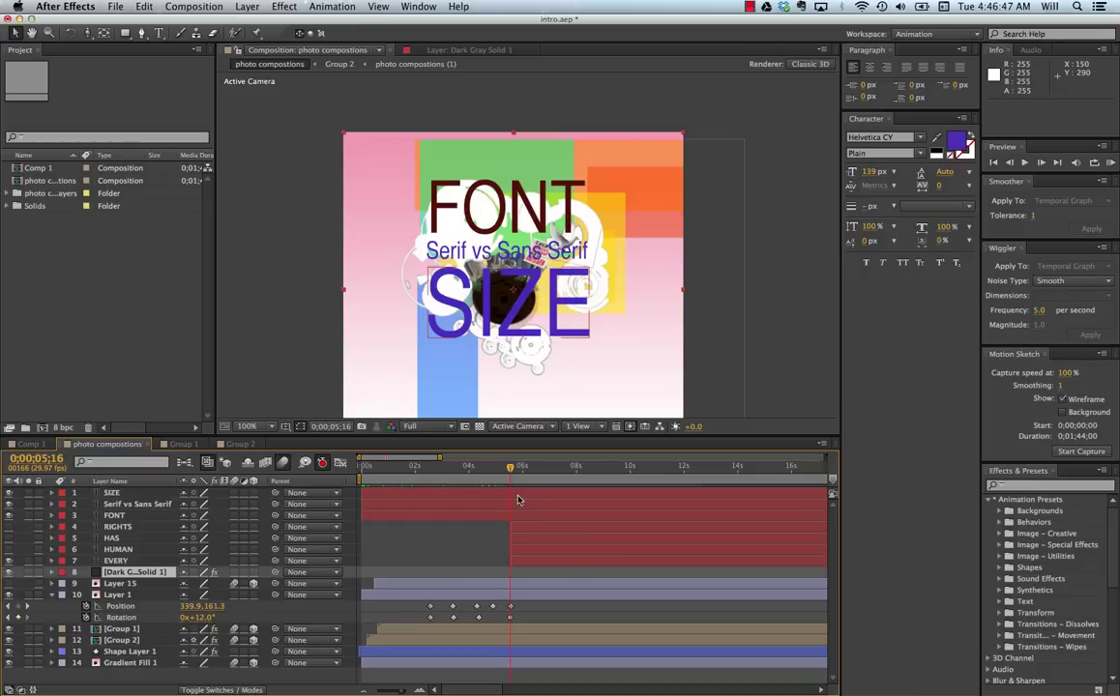
Trim FONT, Serif vs Sans Serif and SIZE to start at 0;00;05;16, then preview
left_click(518, 493)
left_click(518, 504, "shift")
left_click(517, 516, "shift")
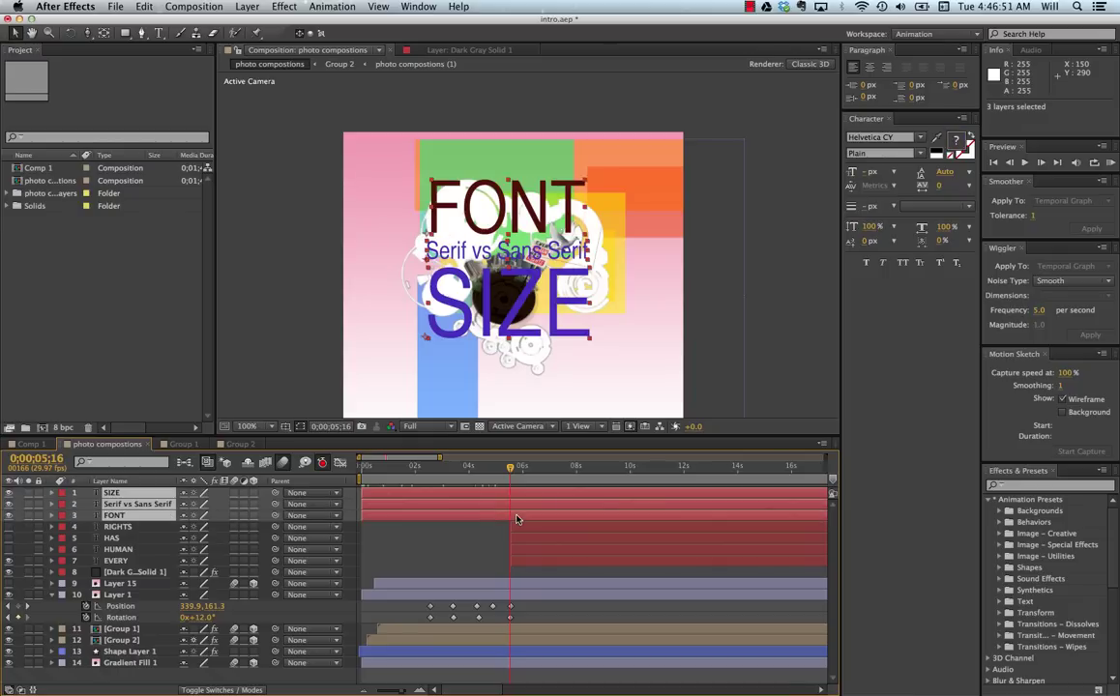
key("alt+bracketright")
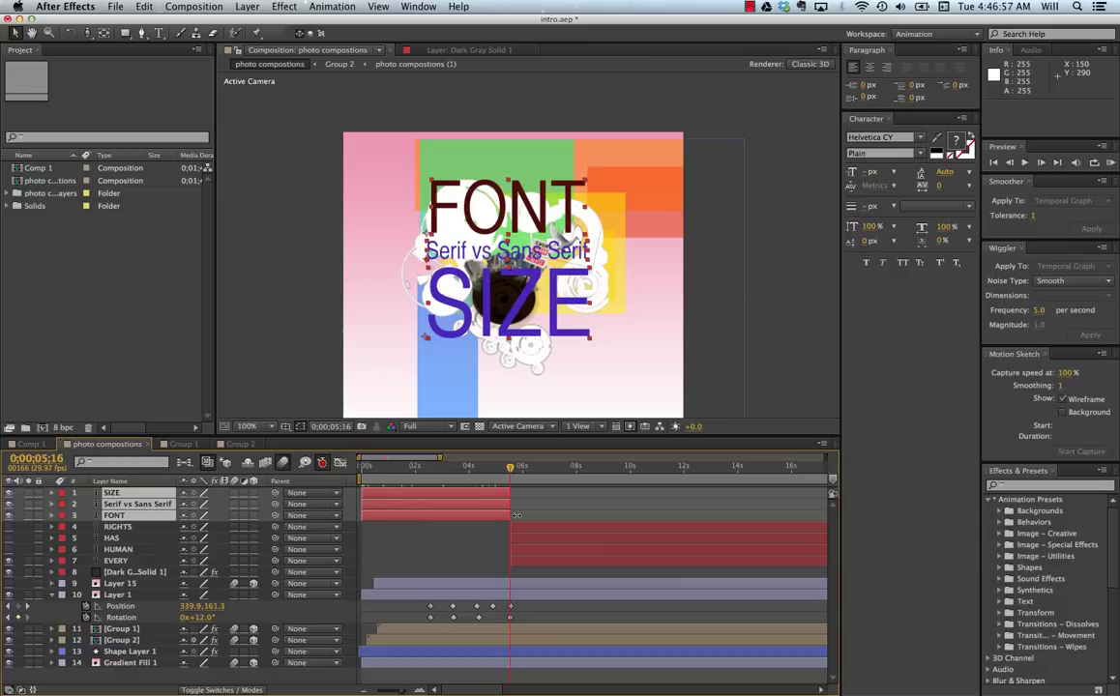
key("ctrl+z")
key("alt+bracketleft")
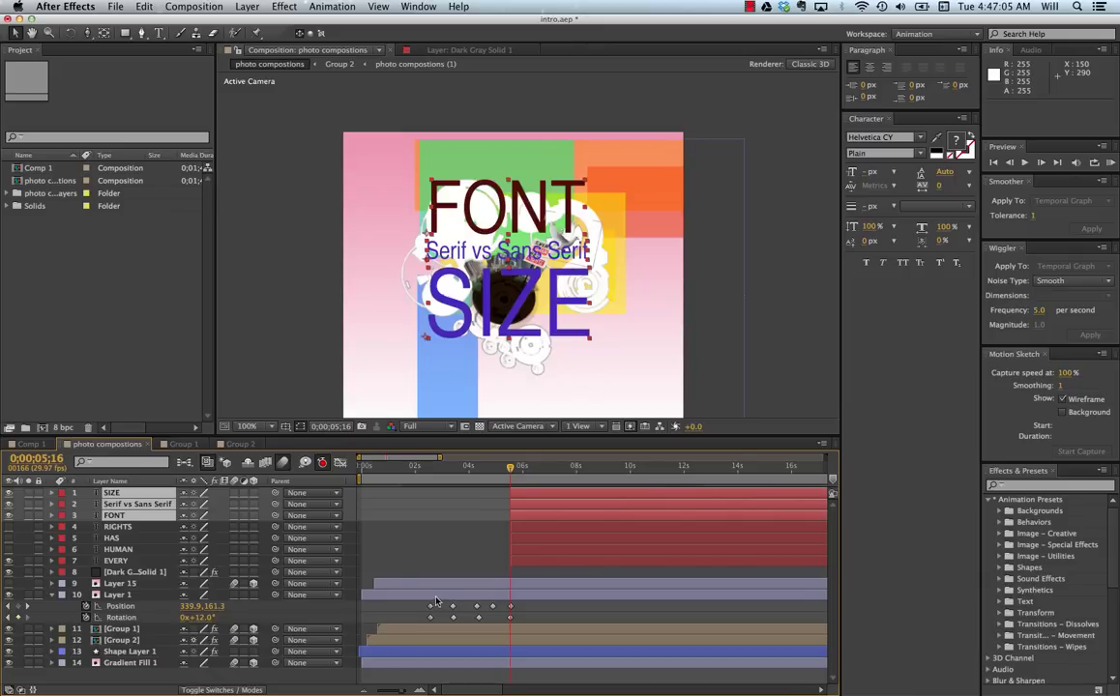
left_click(140, 575)
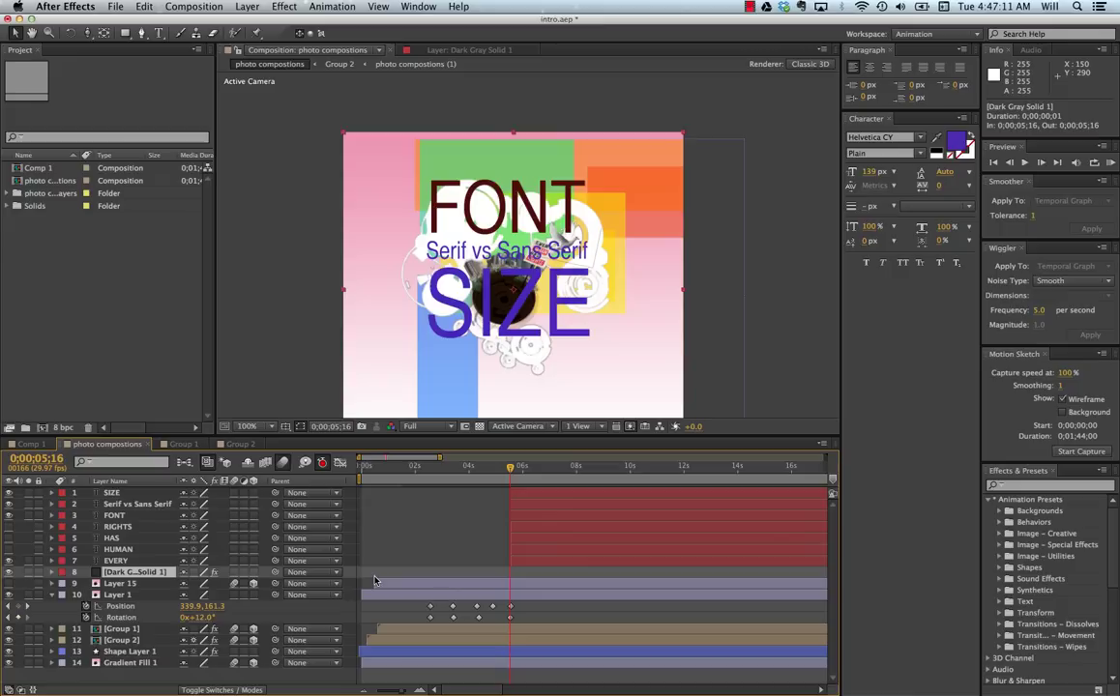
key("space")
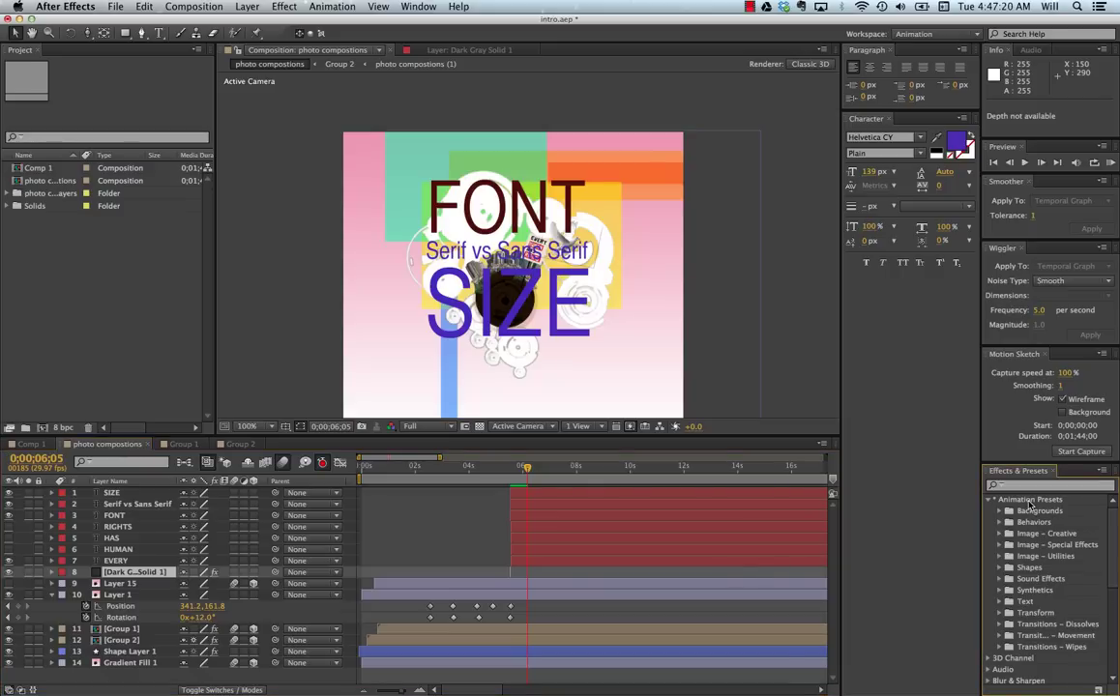
Apply the Text > Tracking > Contract animation preset to the SIZE layer
left_click(1000, 602)
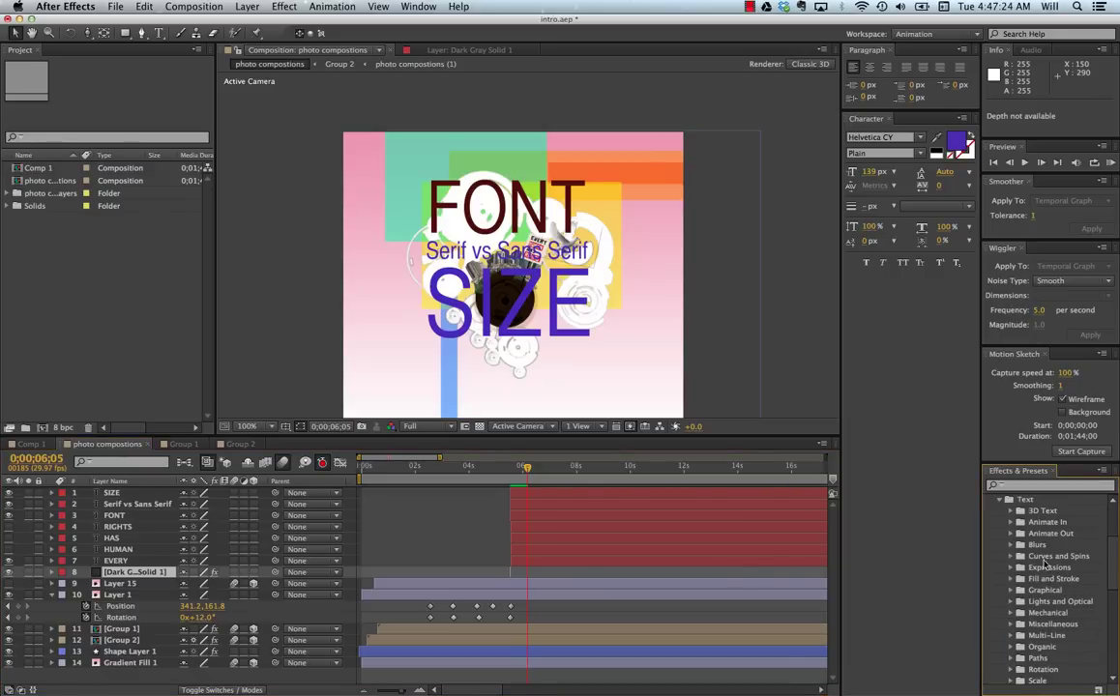
scroll(1047, 648, "down", 3)
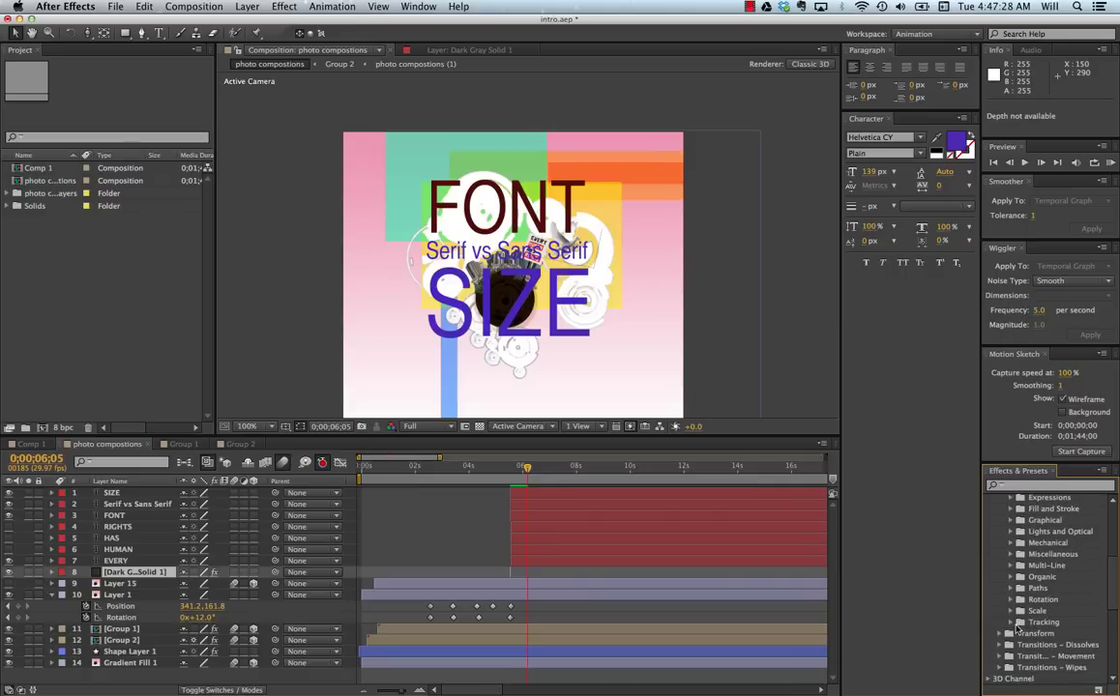
left_click(1012, 625)
mouse_move(1050, 612)
left_mouse_down()
mouse_move(598, 496)
mouse_move(538, 494)
mouse_move(508, 470)
mouse_move(548, 471)
mouse_move(505, 472)
mouse_move(510, 480)
left_mouse_up()
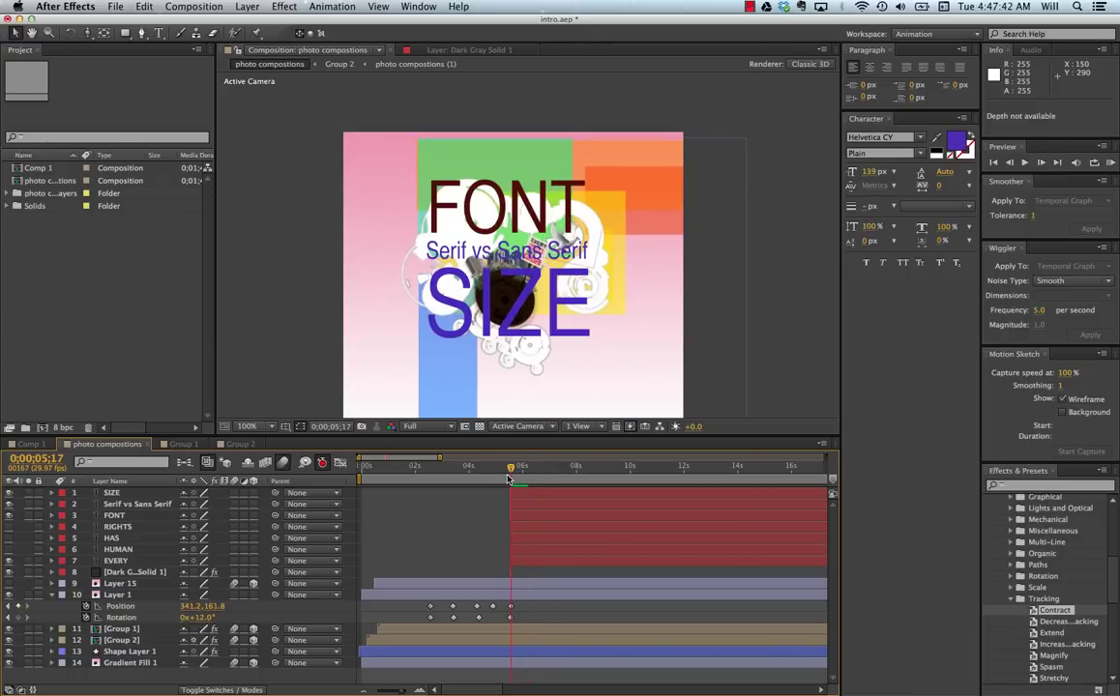
Apply the Contract tracking preset to FONT and preview it
left_click(517, 528)
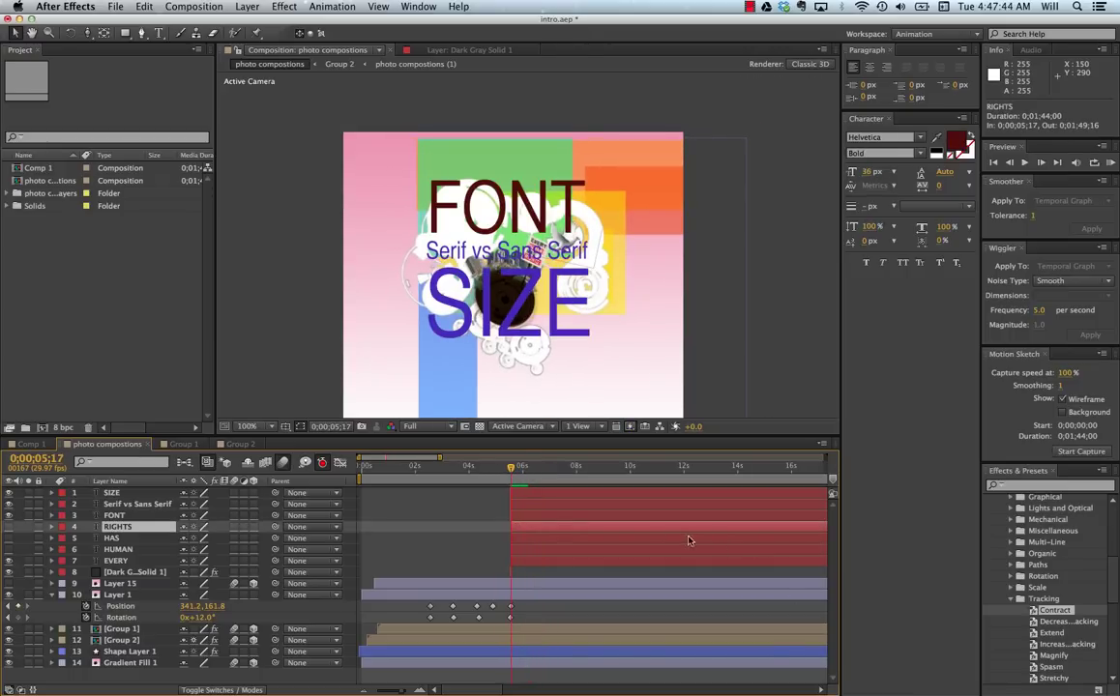
left_click(627, 517)
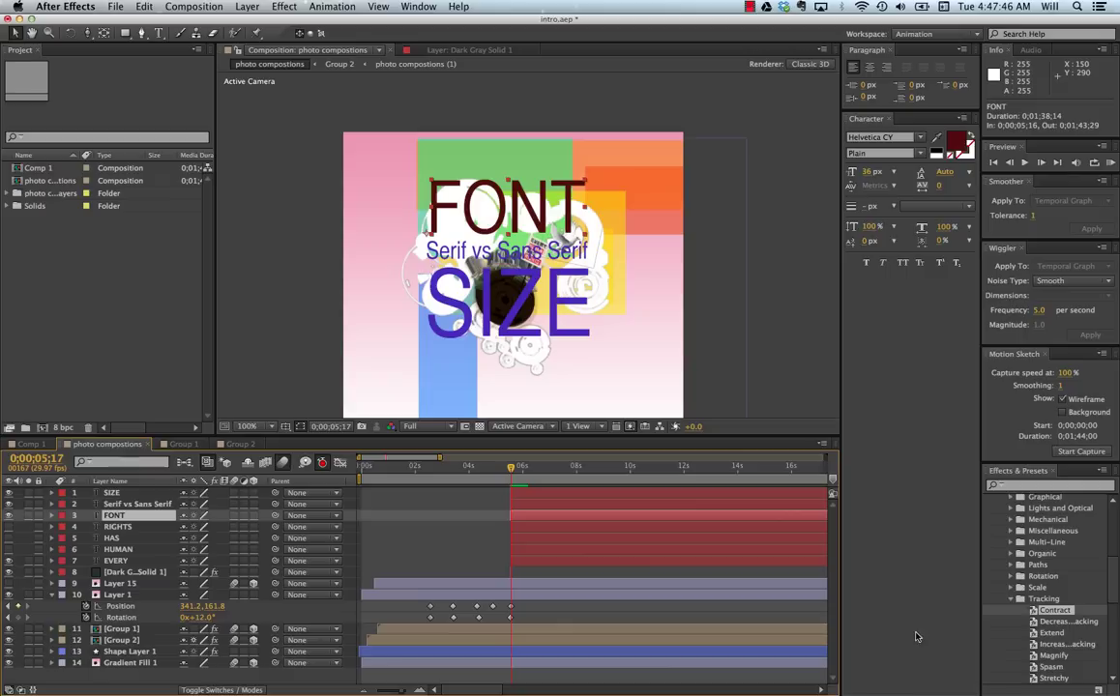
left_click_drag(1033, 611, 518, 519)
left_click(516, 504)
key("space")
Apply Contract to Serif vs Sans Serif and SIZE at later times, then preview the stagger
left_click_drag(1053, 611, 536, 471)
left_click_drag(1040, 616, 511, 469)
key("space")
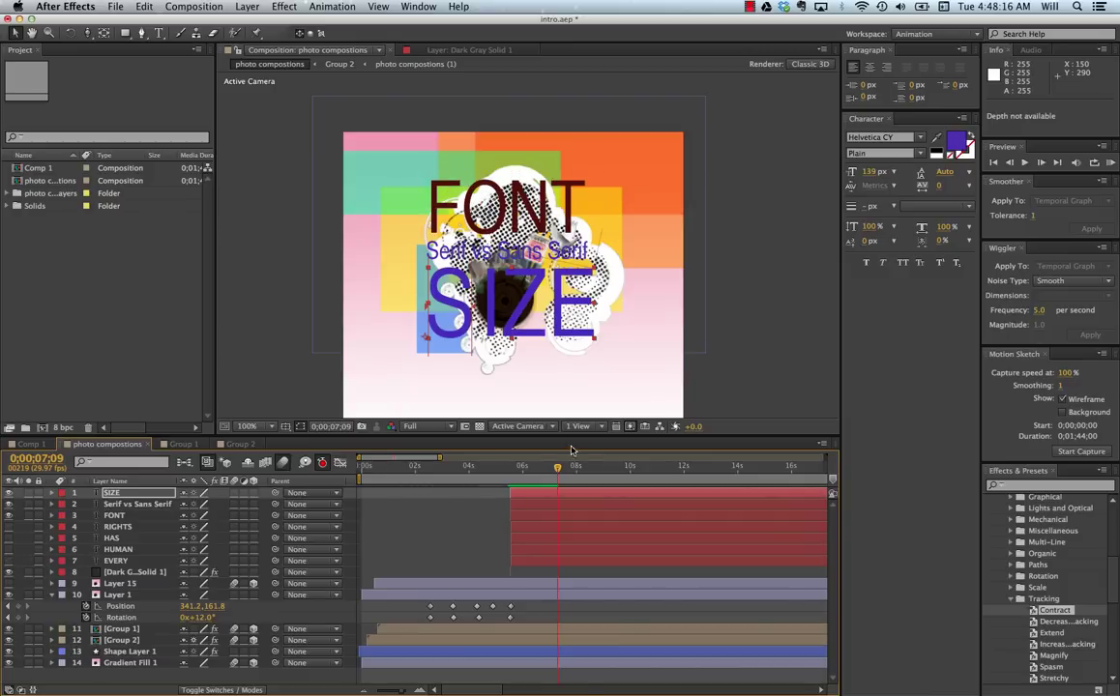
Preview the text animations from where the text begins
left_click(514, 471)
key("space")
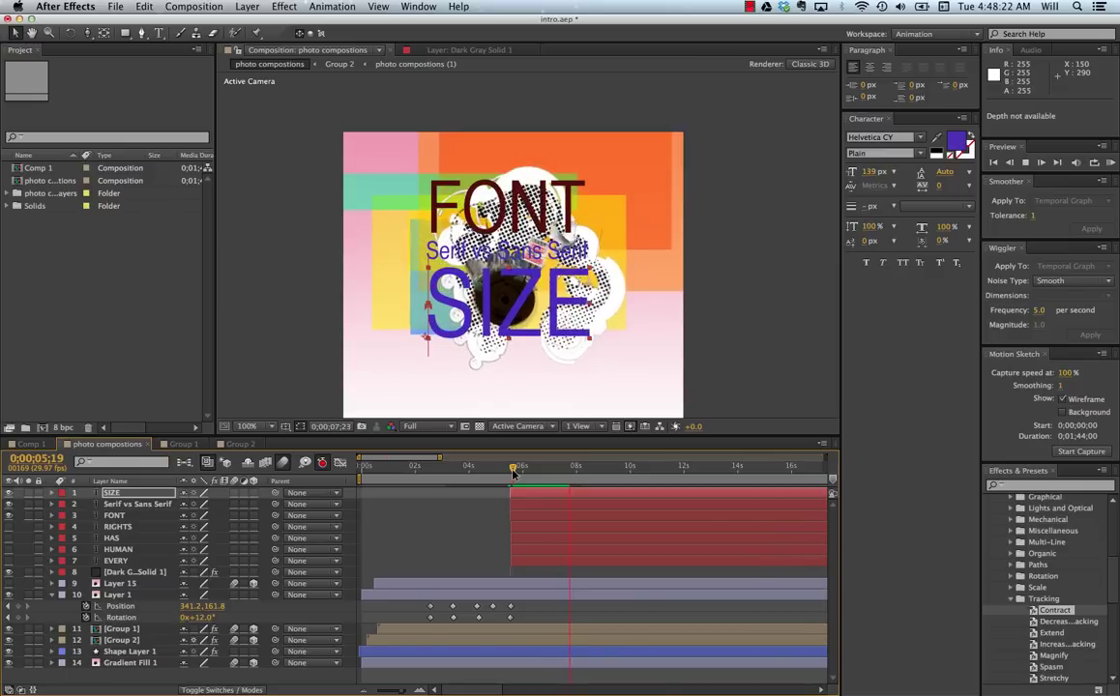
key("space")
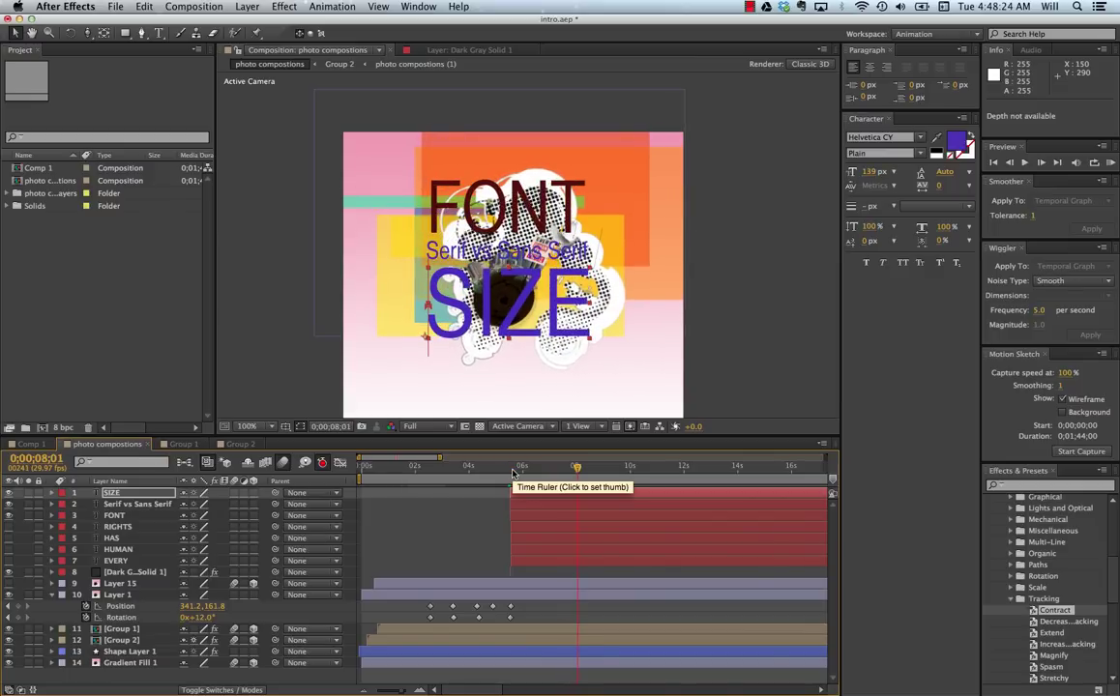
Reveal the Contract Offset keyframes on the SIZE, Serif vs Sans Serif and FONT layers
left_click(536, 494)
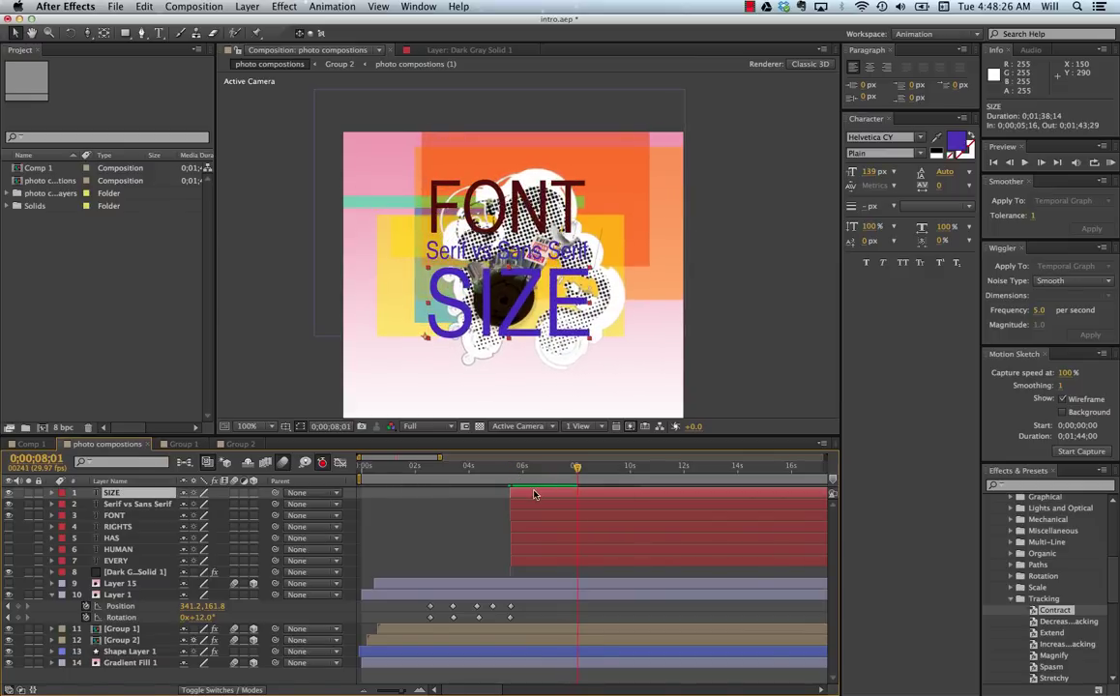
key("u")
left_click(529, 541)
key("u")
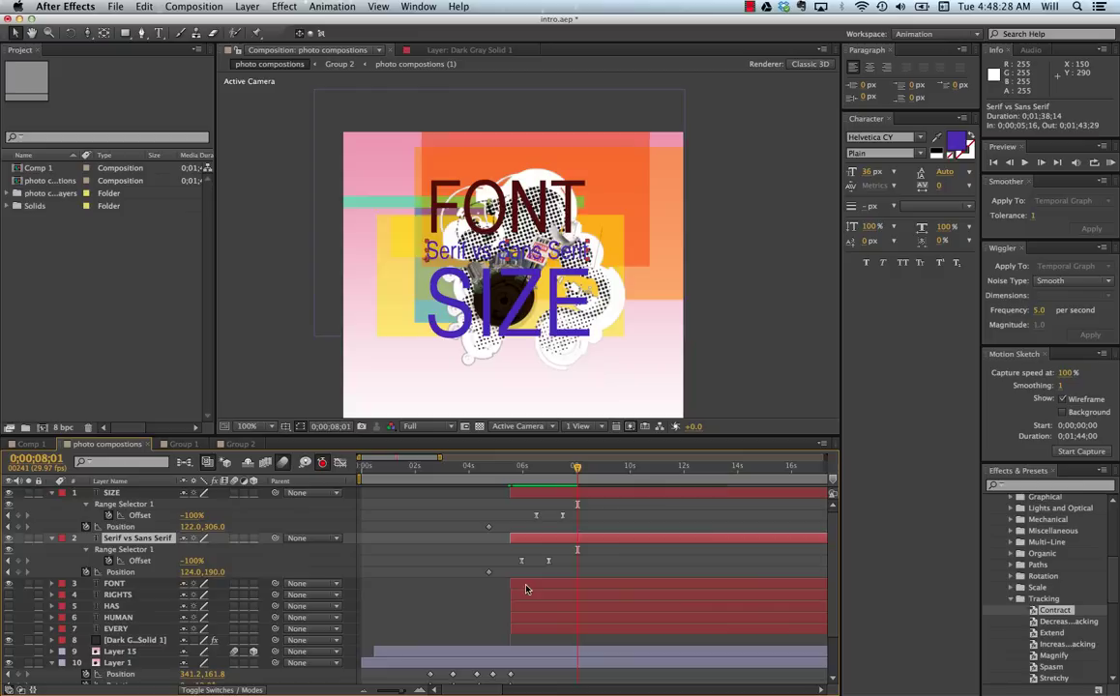
left_click(527, 588)
key("u")
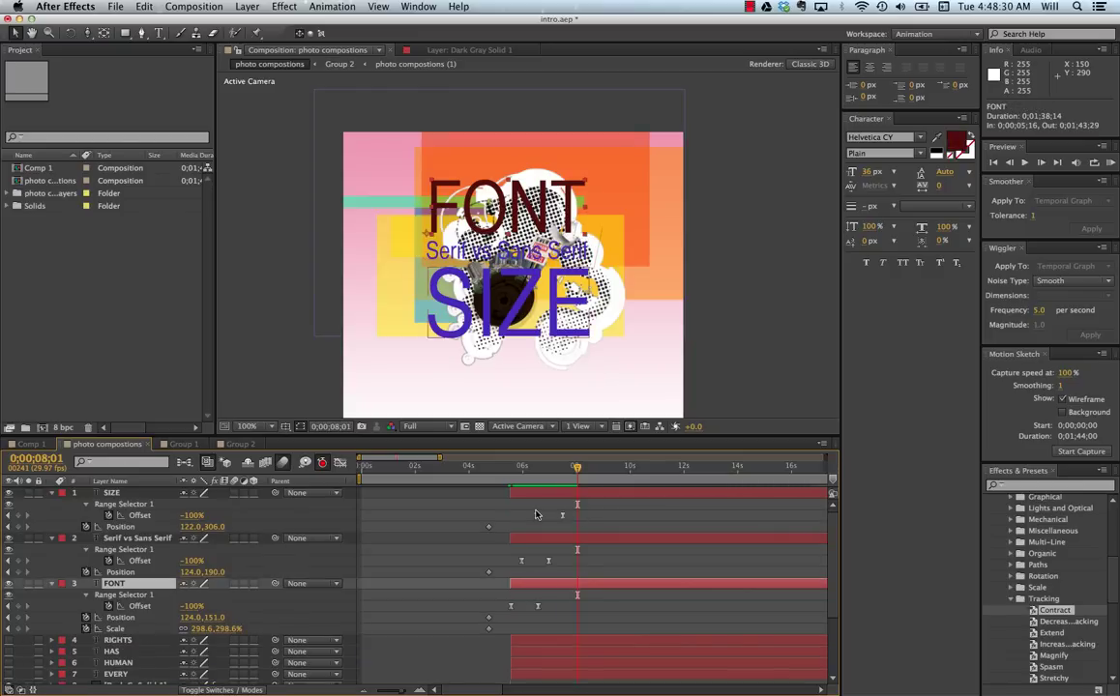
Retime SIZE's final Offset keyframe so its tracking animation ends at 0;00;07;15
left_click(537, 515)
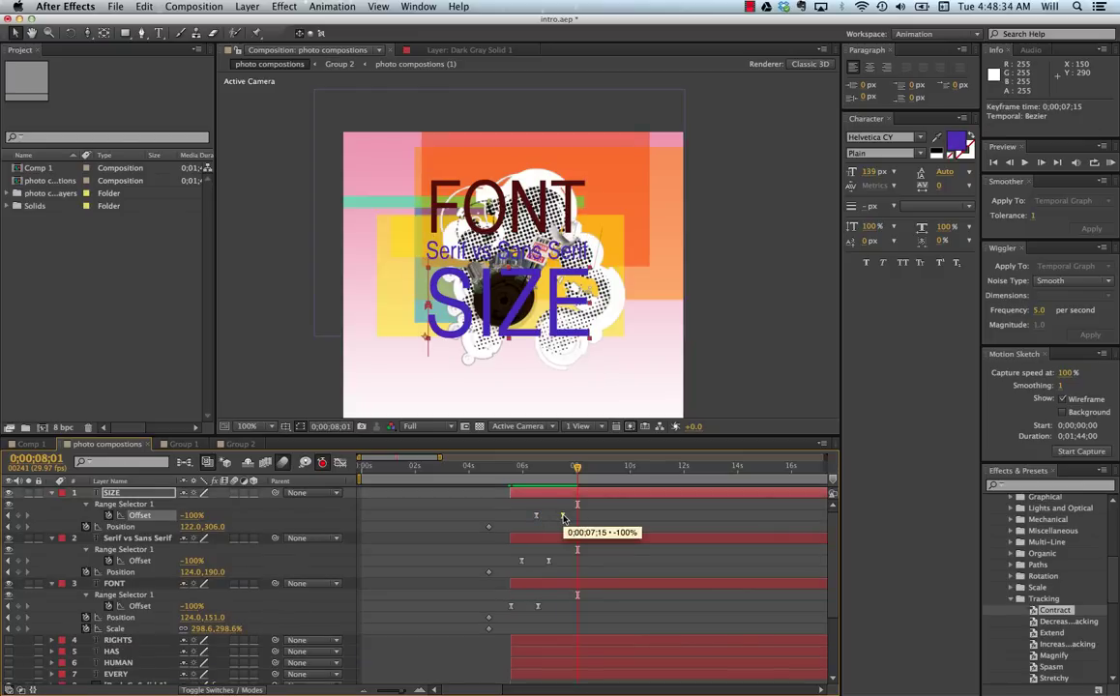
left_click(564, 516)
left_click_drag(576, 467, 584, 504)
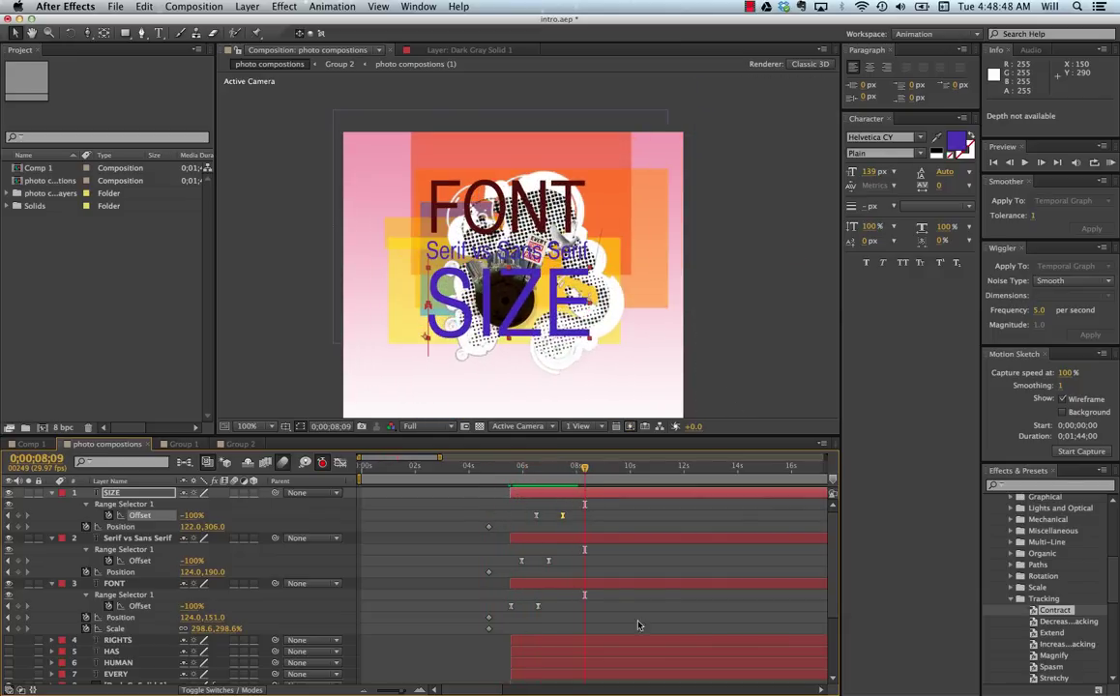